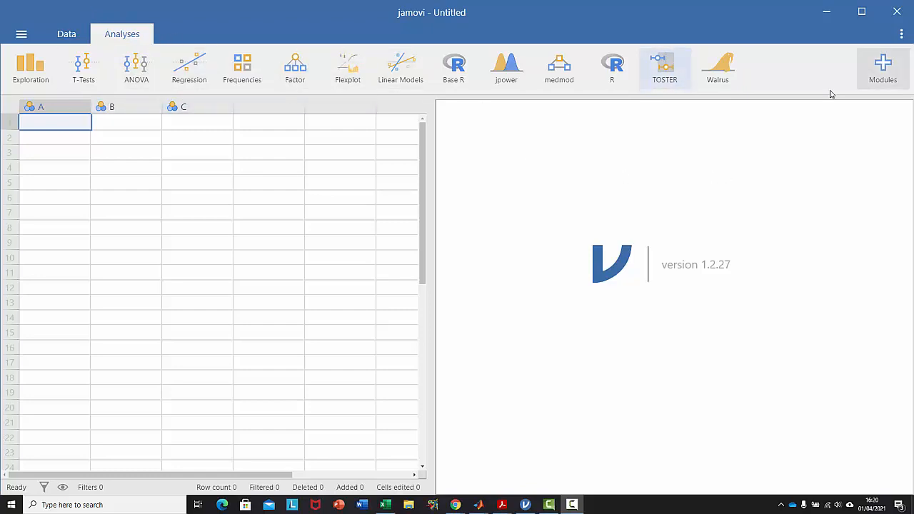
Review the available and installed add-on modules, going down the installed list as far as TOSTER.
click(885, 67)
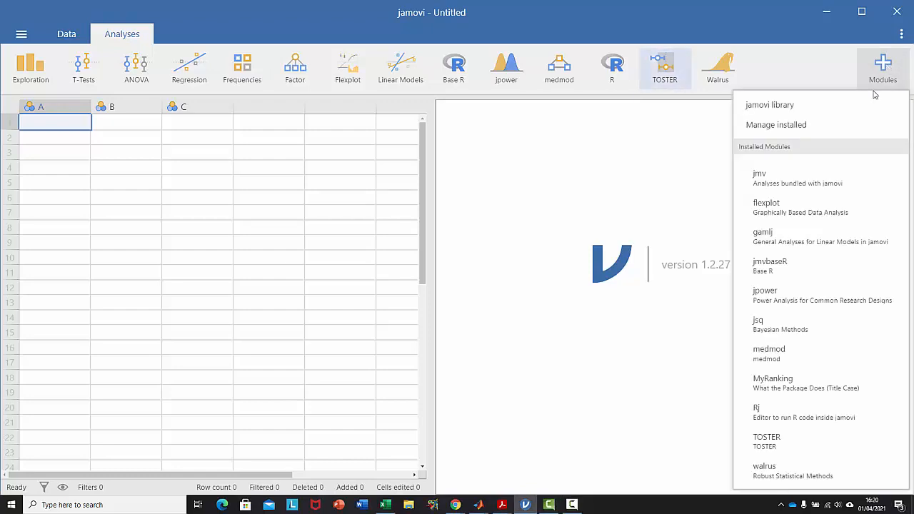
click(793, 131)
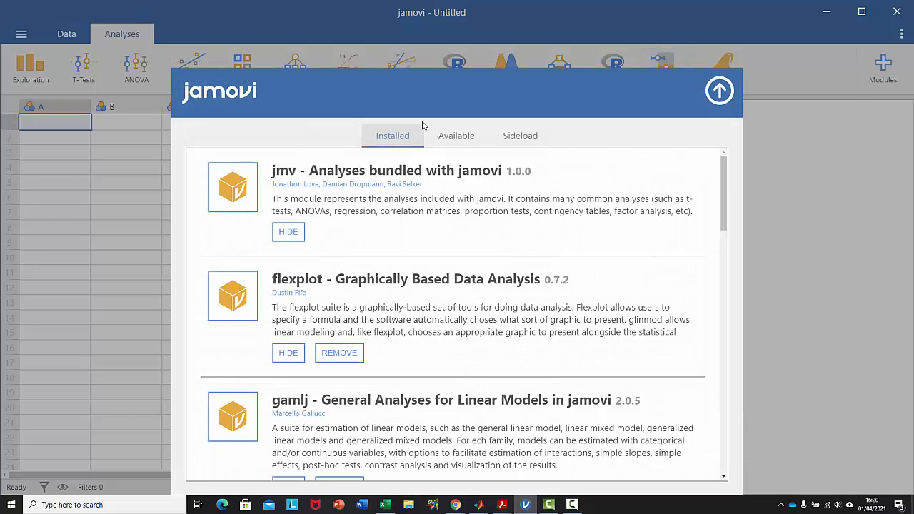
click(466, 141)
mouse_move(723, 169)
mouse_down()
mouse_move(723, 243)
mouse_move(728, 165)
mouse_up()
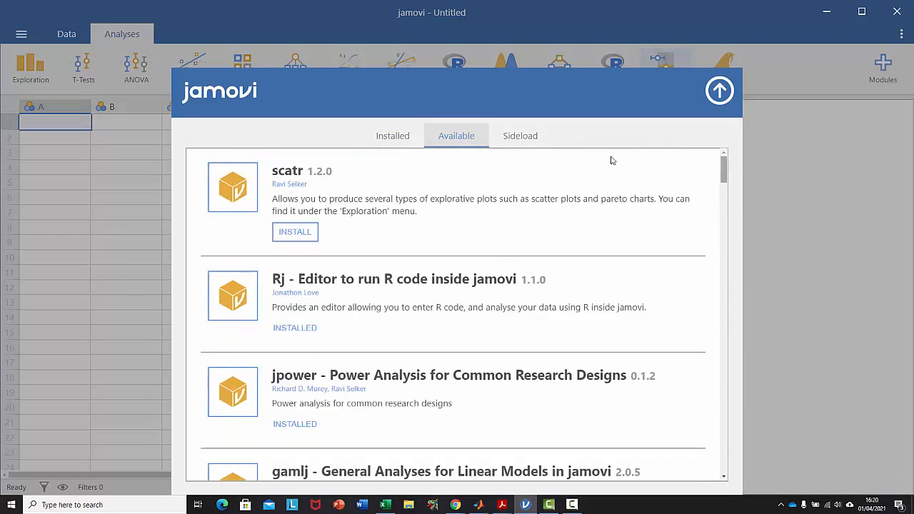
click(387, 138)
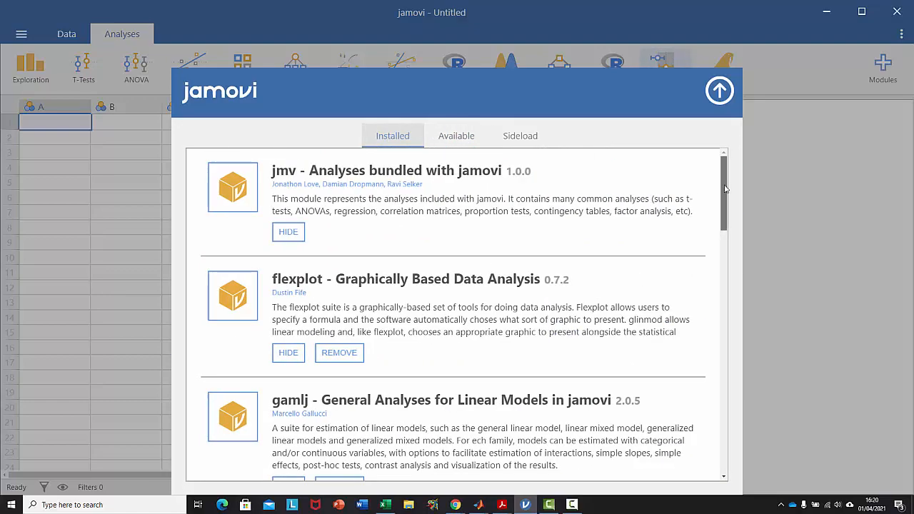
drag(723, 193, 730, 410)
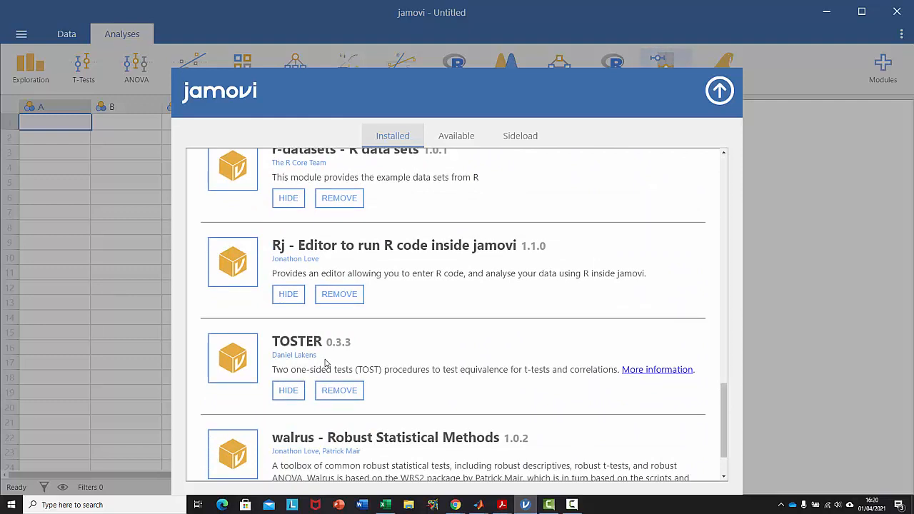
click(719, 91)
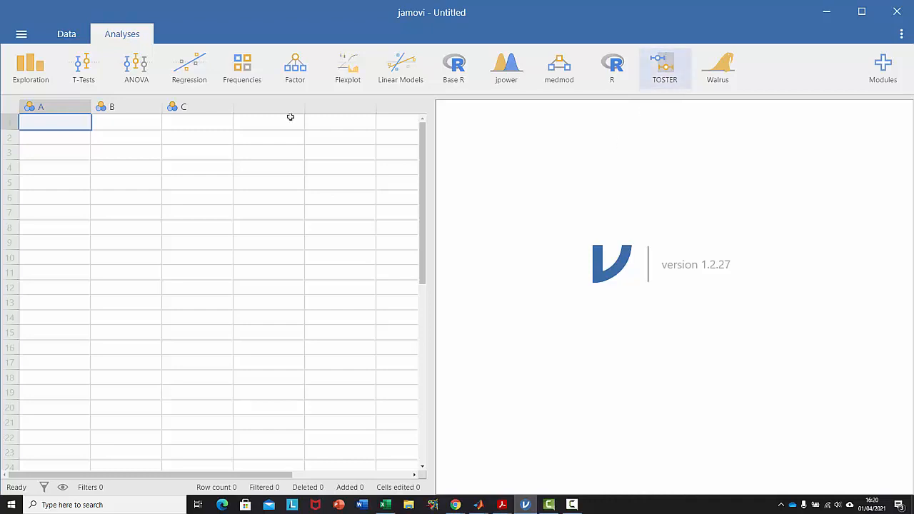
Browse the import and open locations for data files, including the Downloads folder, without opening any.
click(22, 35)
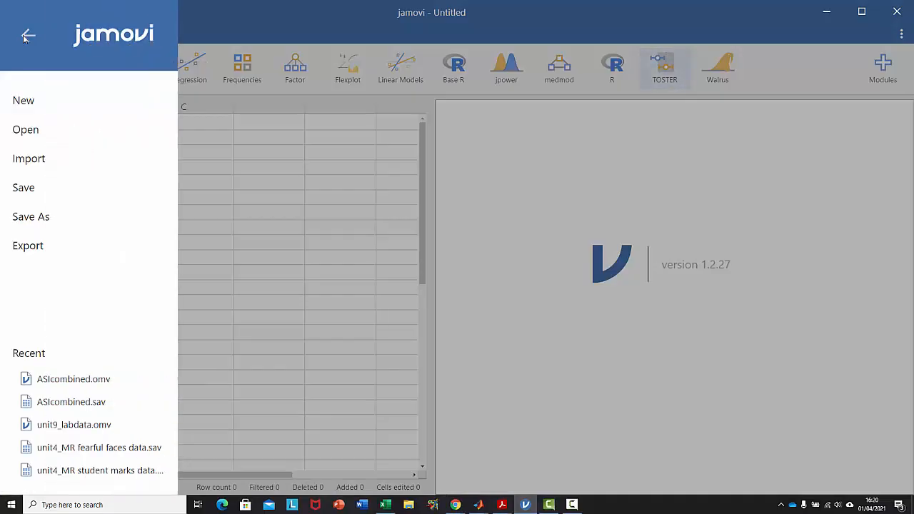
click(260, 71)
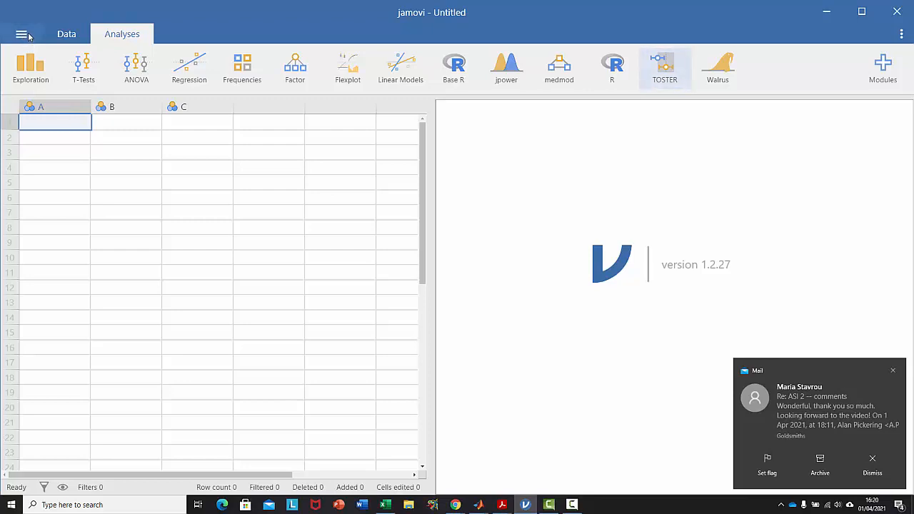
click(24, 35)
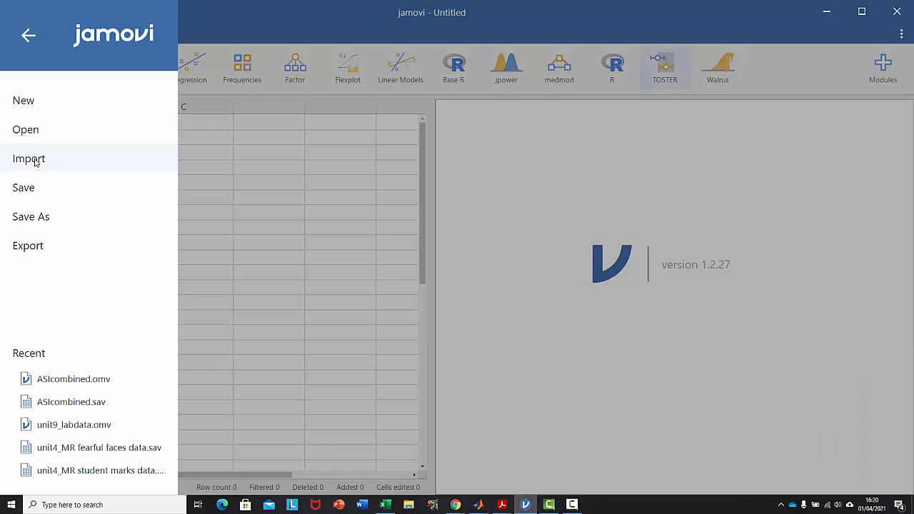
click(35, 160)
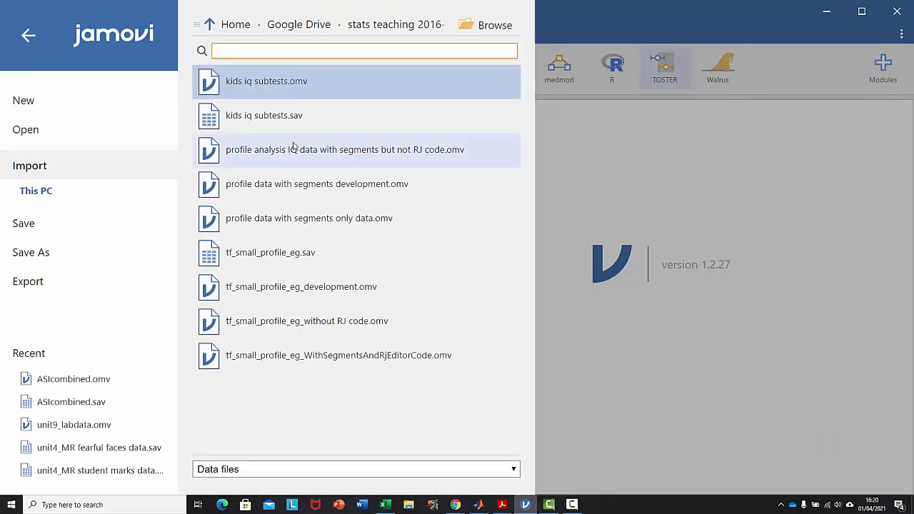
click(39, 131)
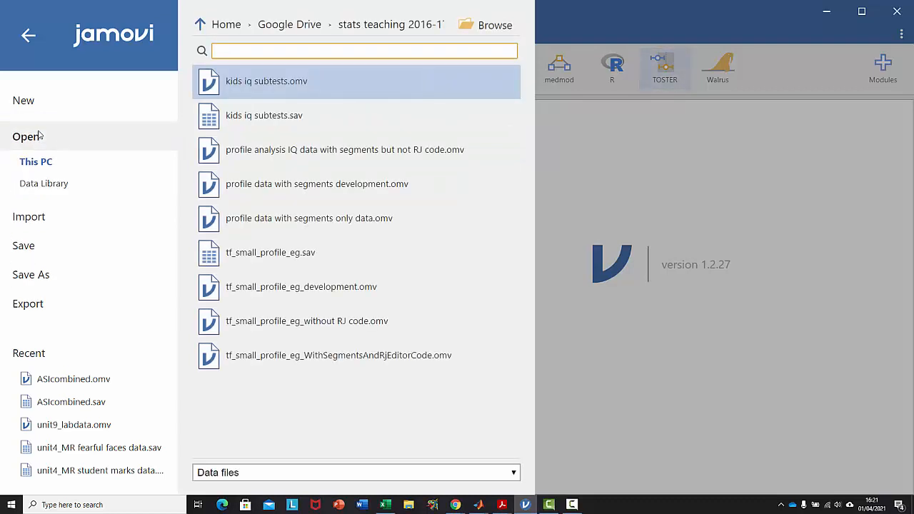
click(489, 27)
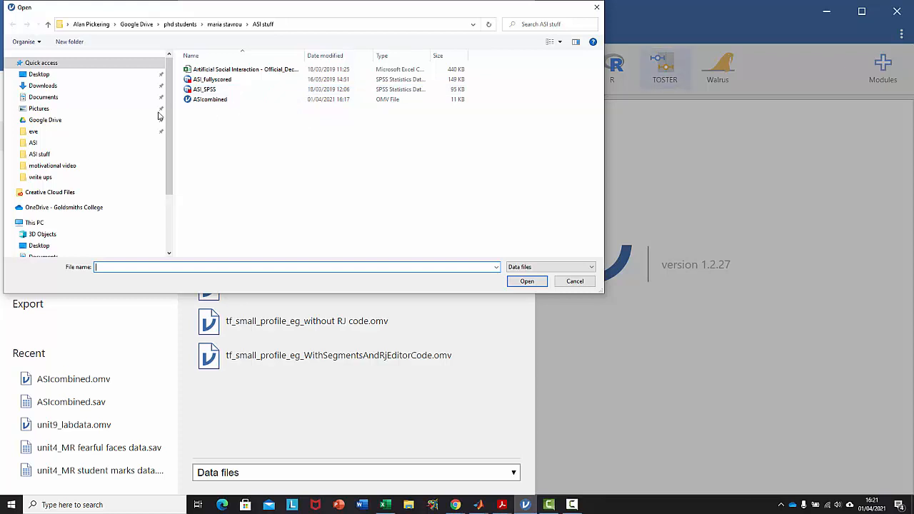
click(71, 86)
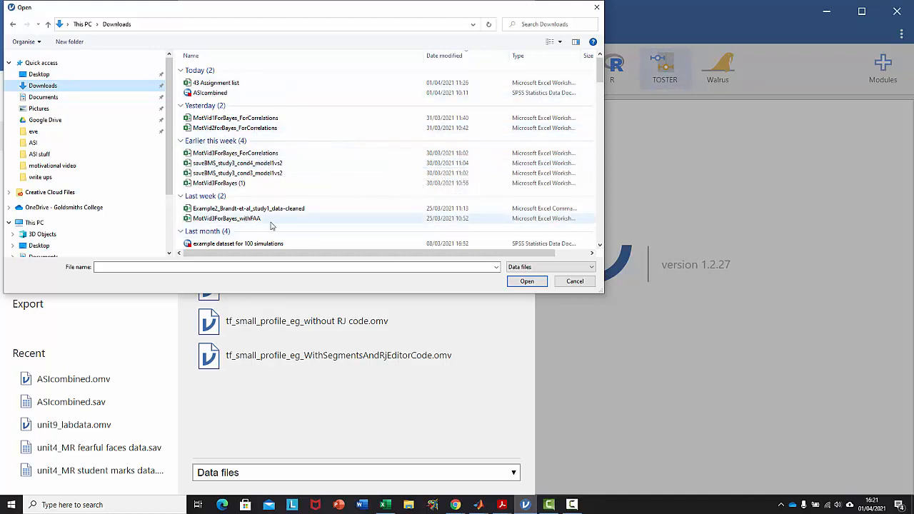
click(575, 281)
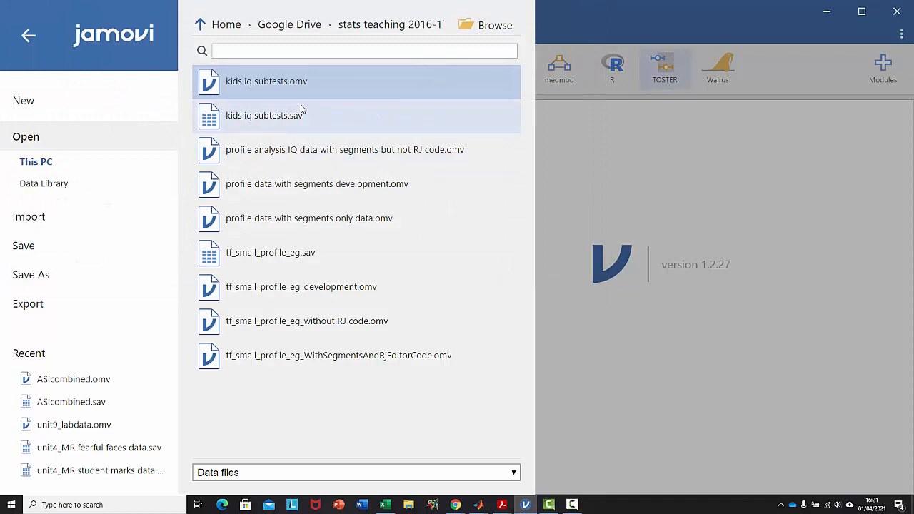
click(266, 85)
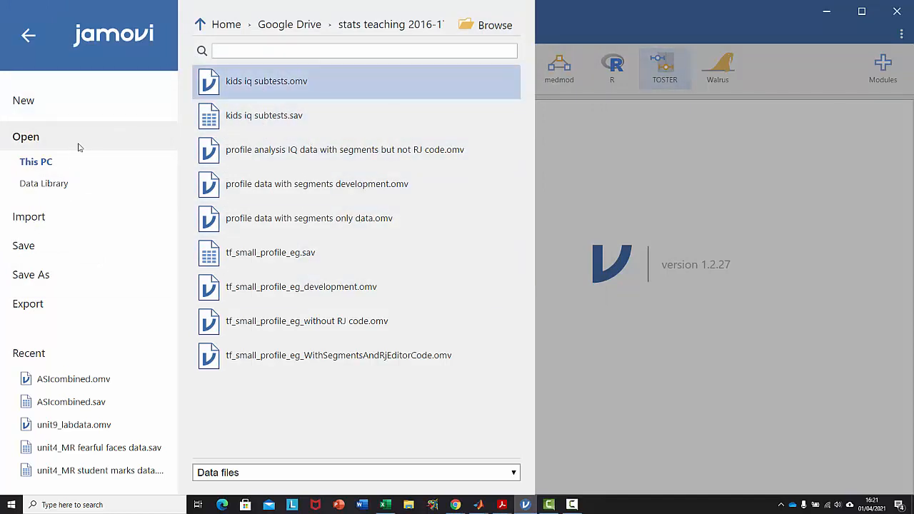
Open the recent ASIcombined.sav, replace it with the recent ASIcombined.omv, and maximize the remaining data window.
click(92, 404)
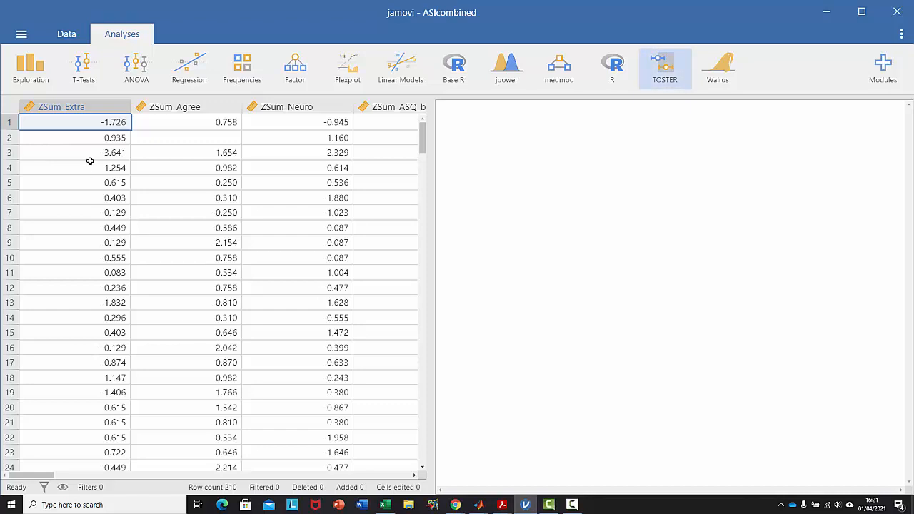
click(22, 34)
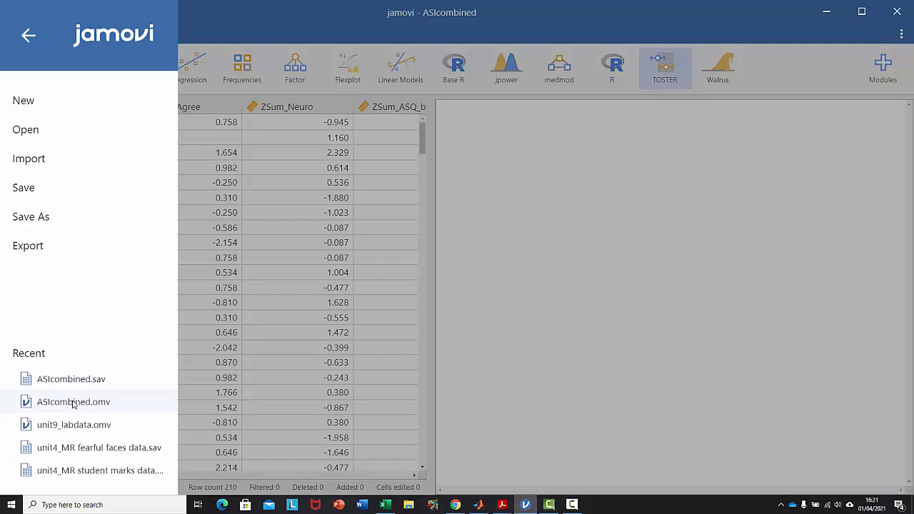
click(72, 402)
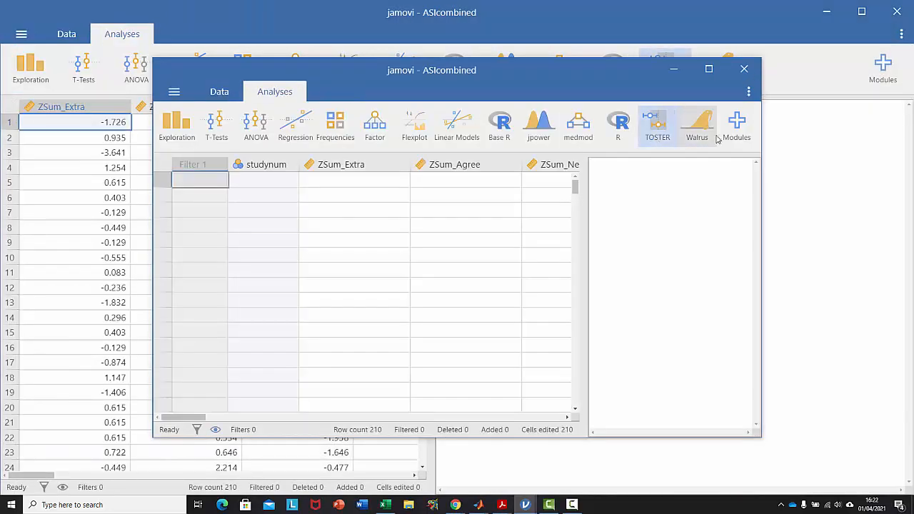
click(896, 12)
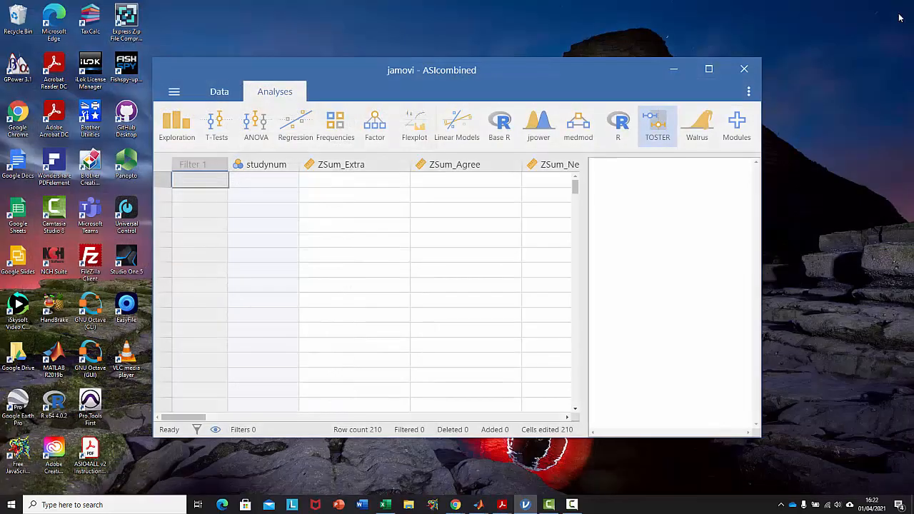
click(708, 69)
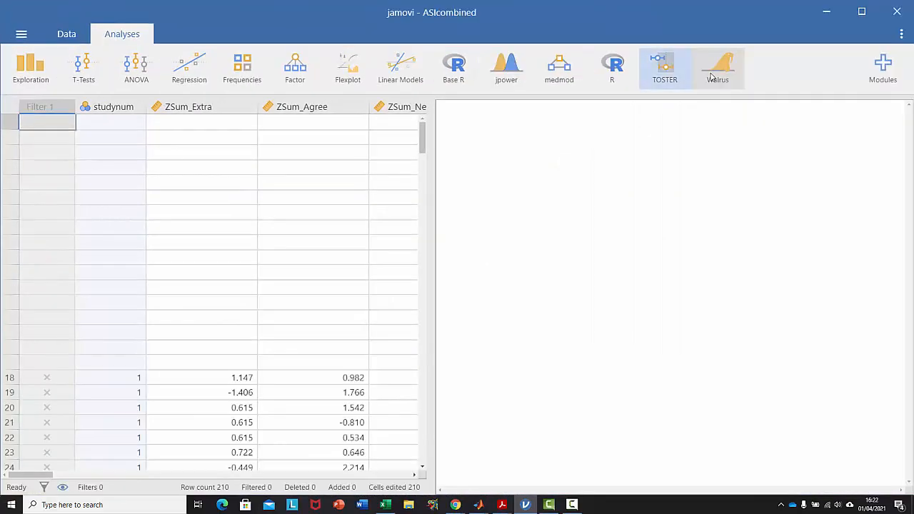
drag(417, 160, 428, 135)
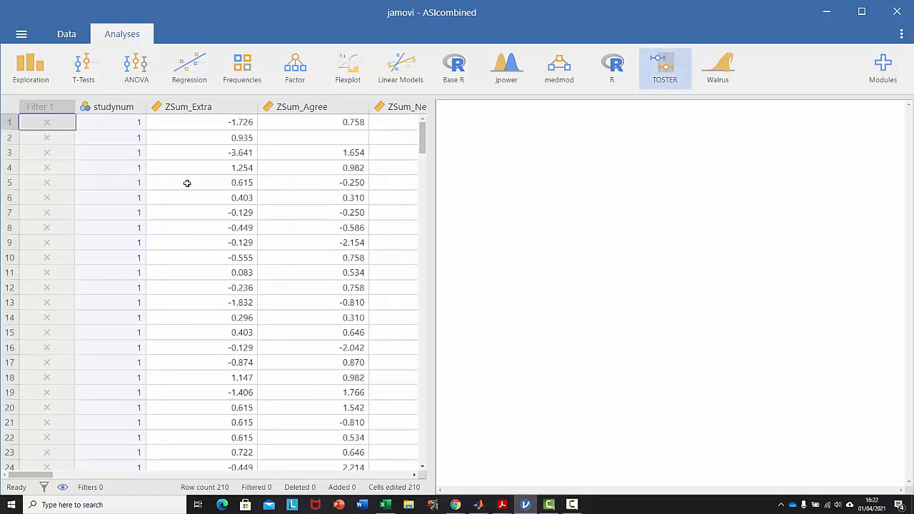
Inspect the studynum variable's measure type, data type and levels in its variable setup.
click(122, 107)
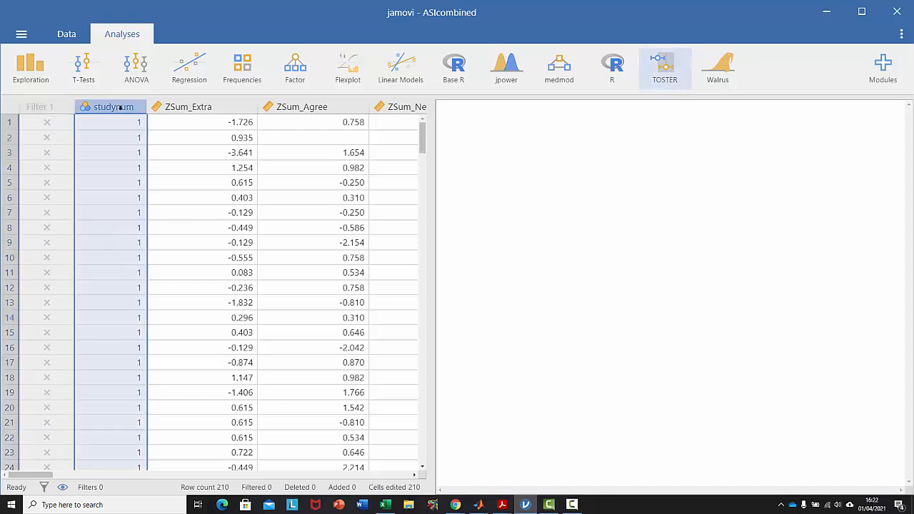
click(69, 36)
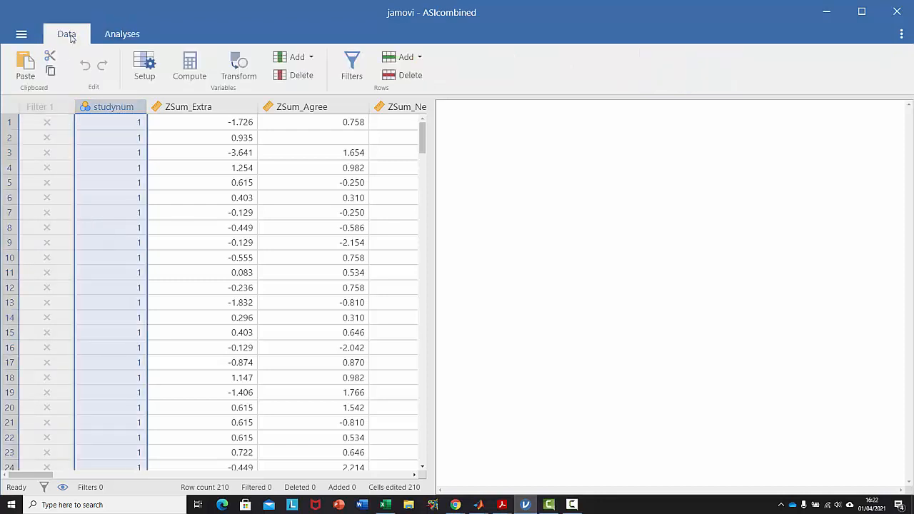
double_click(107, 108)
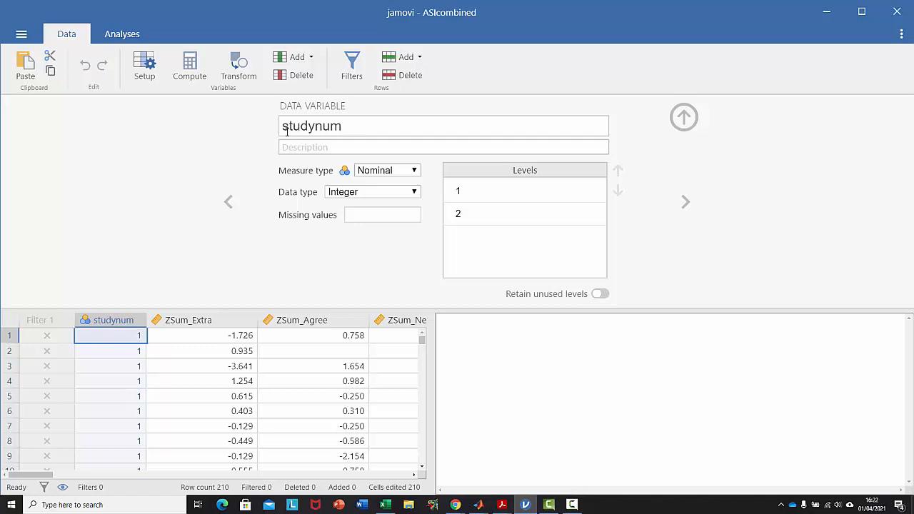
click(683, 118)
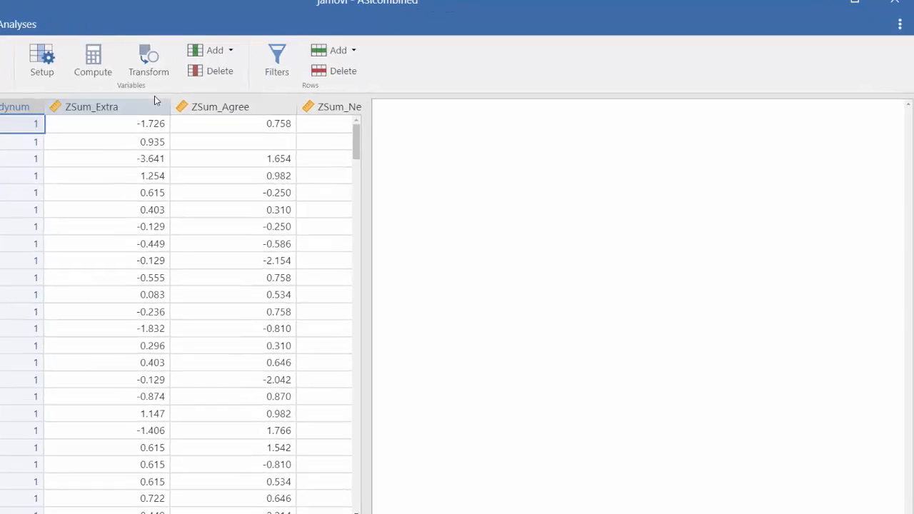
Change the Filter 1 formula to studynum==1, activate the filter, and check the filtered rows.
click(279, 61)
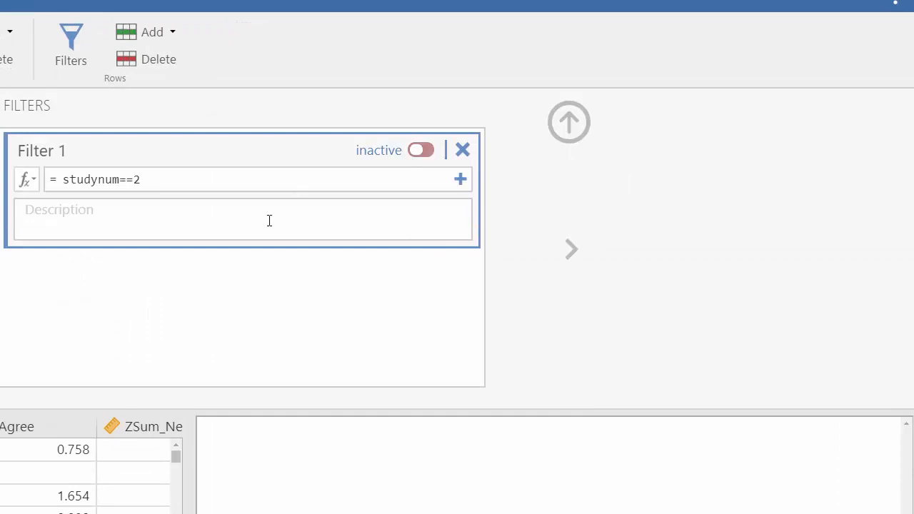
click(148, 179)
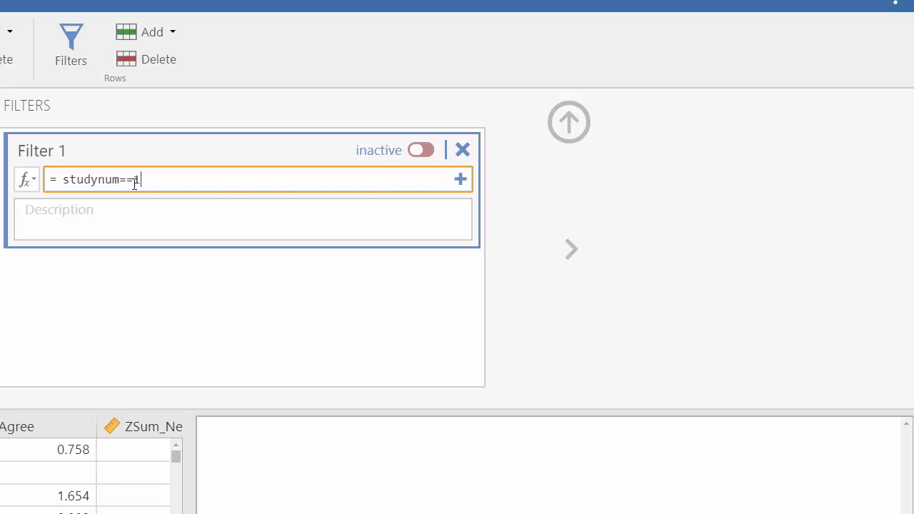
click(416, 151)
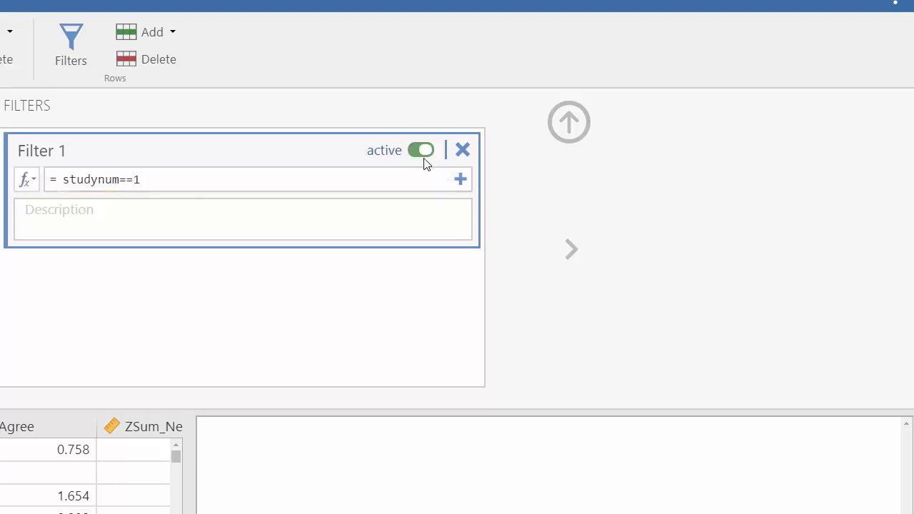
click(571, 123)
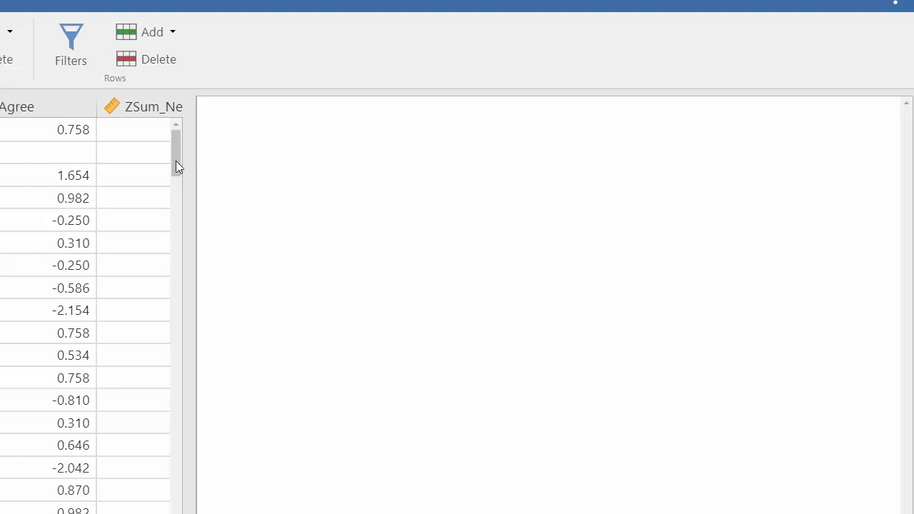
drag(177, 160, 170, 415)
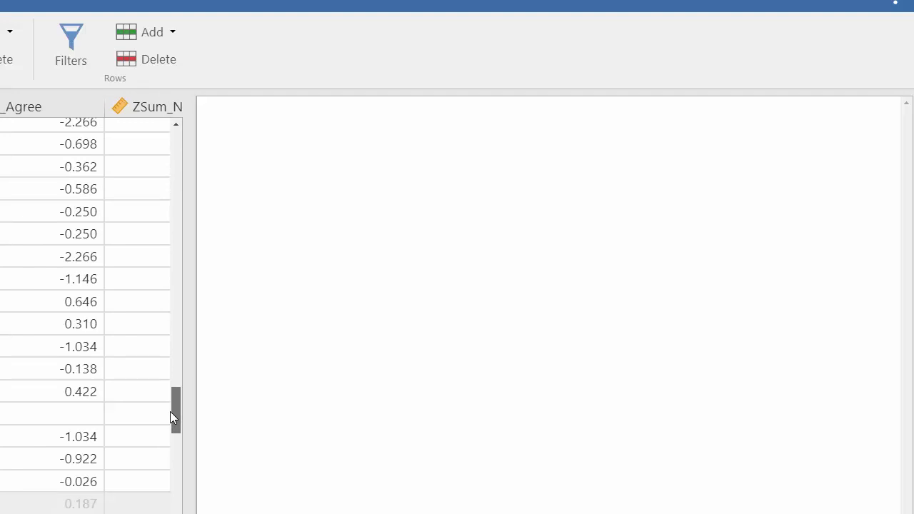
drag(170, 411, 219, 127)
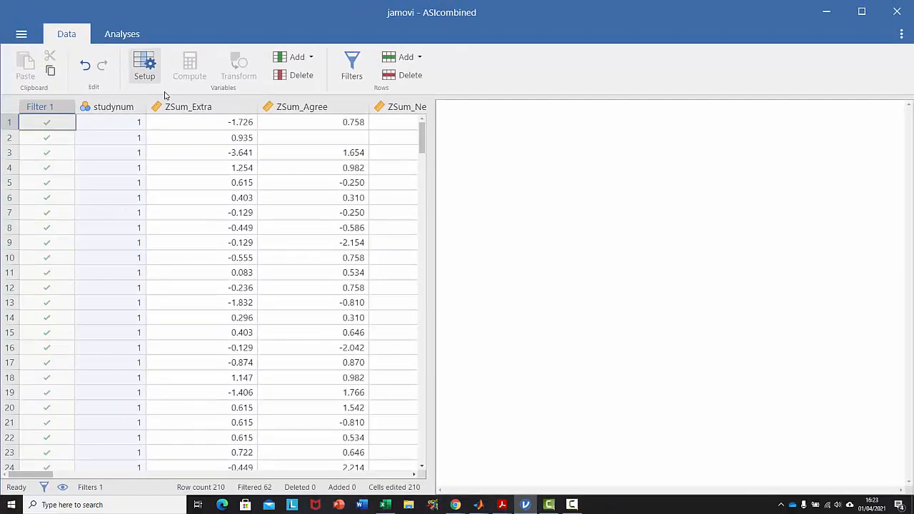
Start a Bayesian Correlation Pairs analysis and pair ZSum_Extra with Friendly_AvExtra_advantage.
click(125, 38)
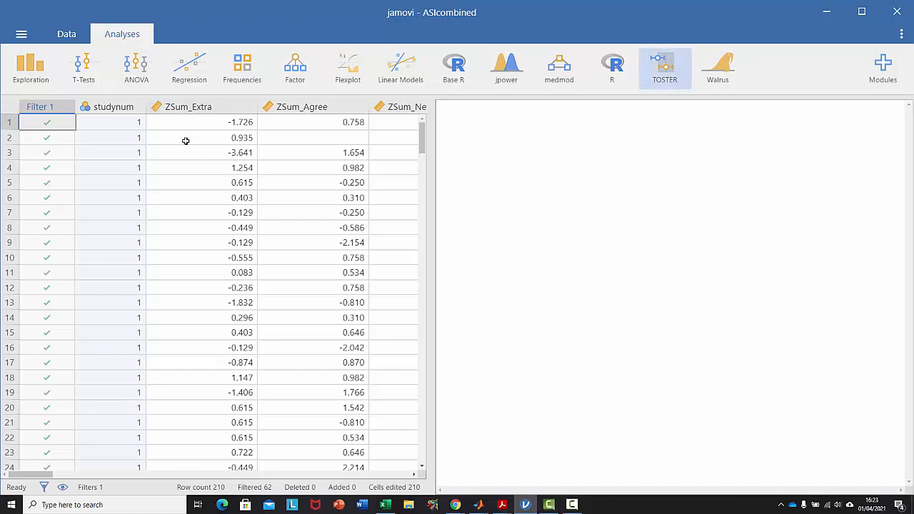
click(186, 83)
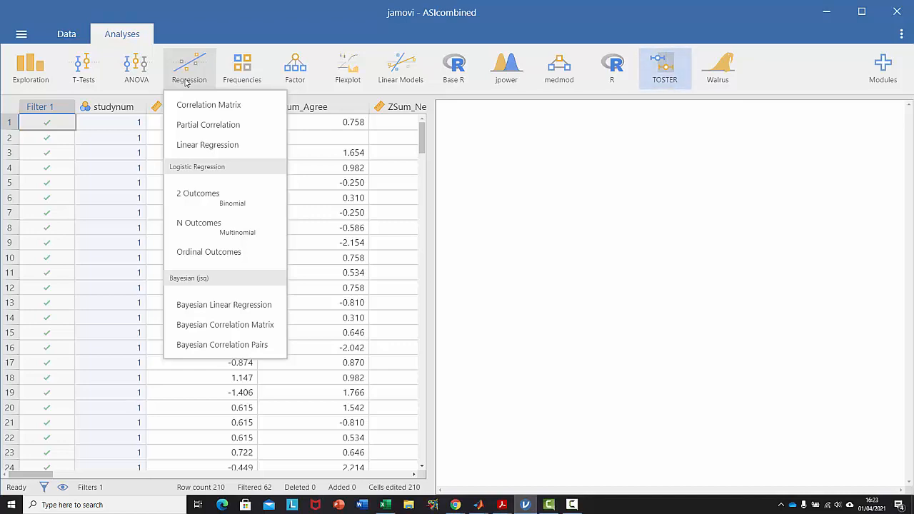
click(229, 349)
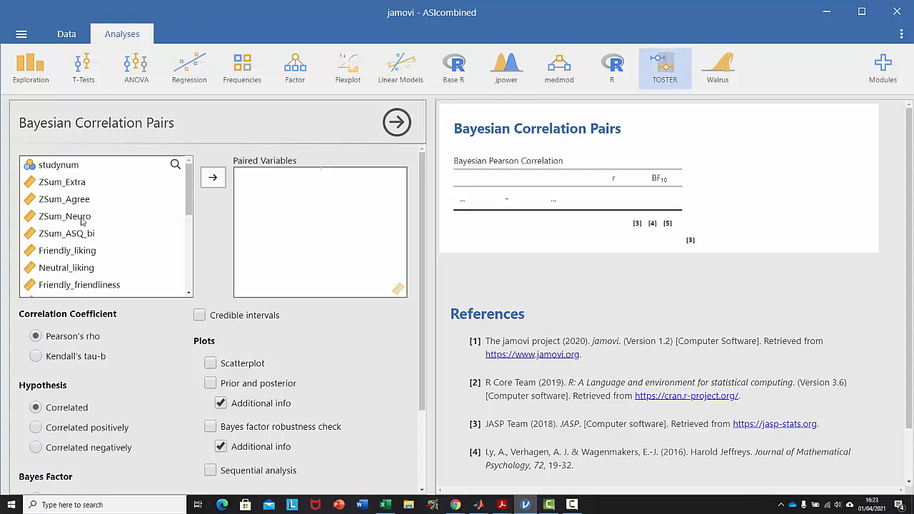
click(67, 183)
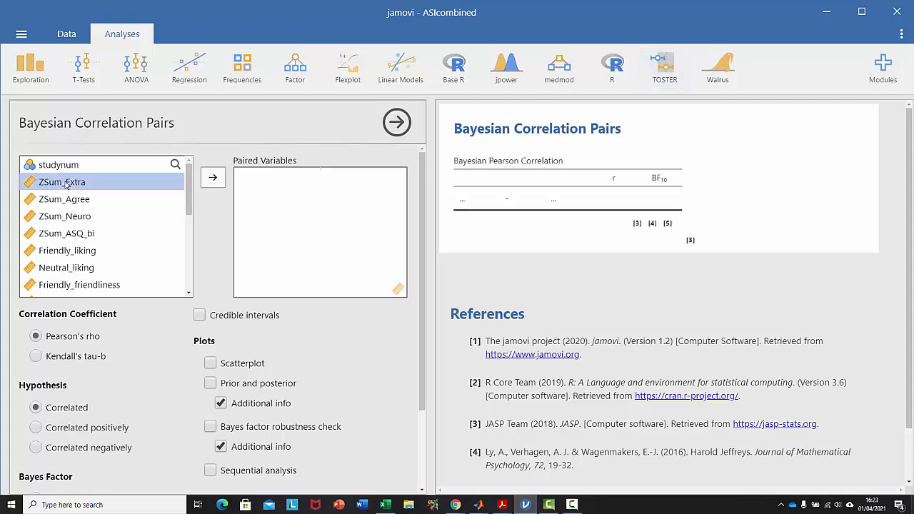
click(212, 179)
scroll(189, 276, down, 5)
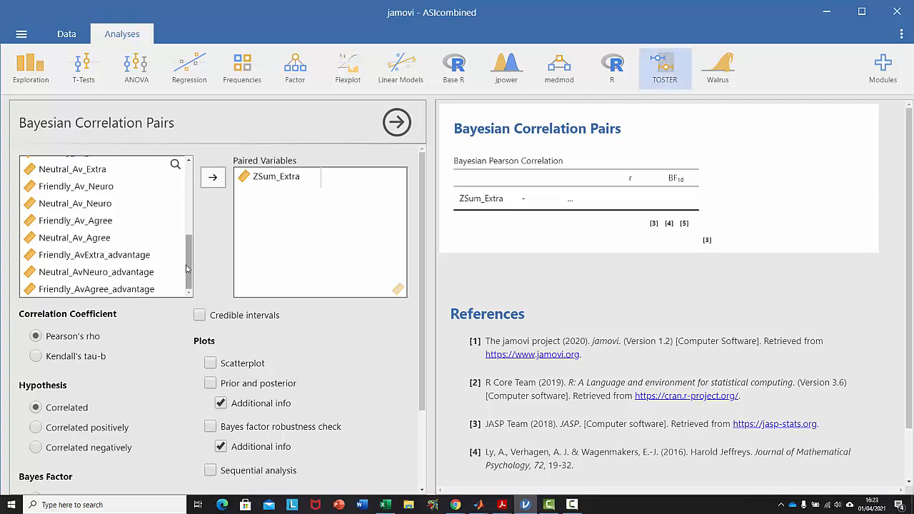
click(135, 259)
click(212, 179)
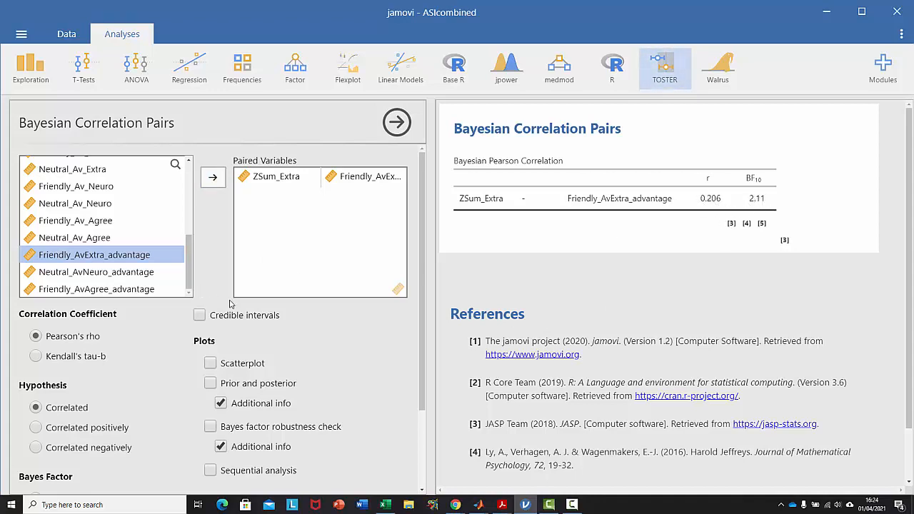
Add credible intervals, the scatterplot, the prior and posterior plot, and the Bayes factor robustness check to the analysis.
click(200, 316)
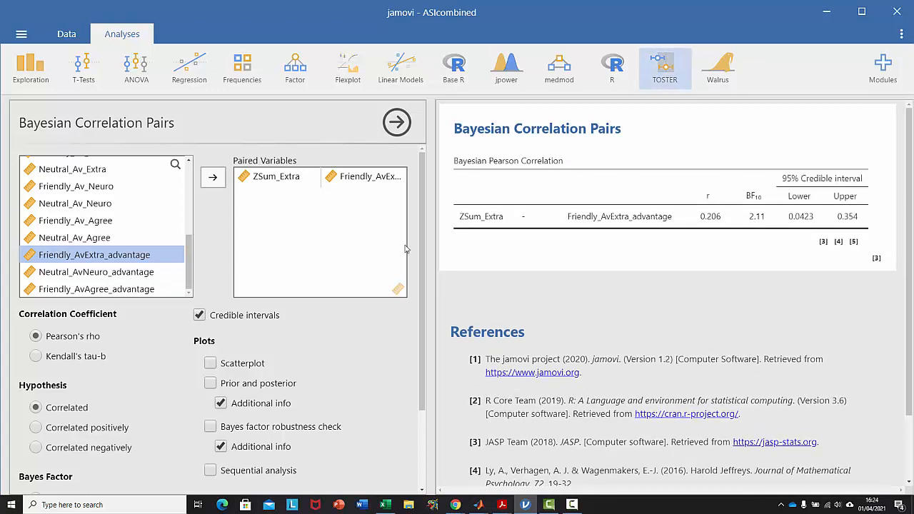
scroll(138, 302, down, 3)
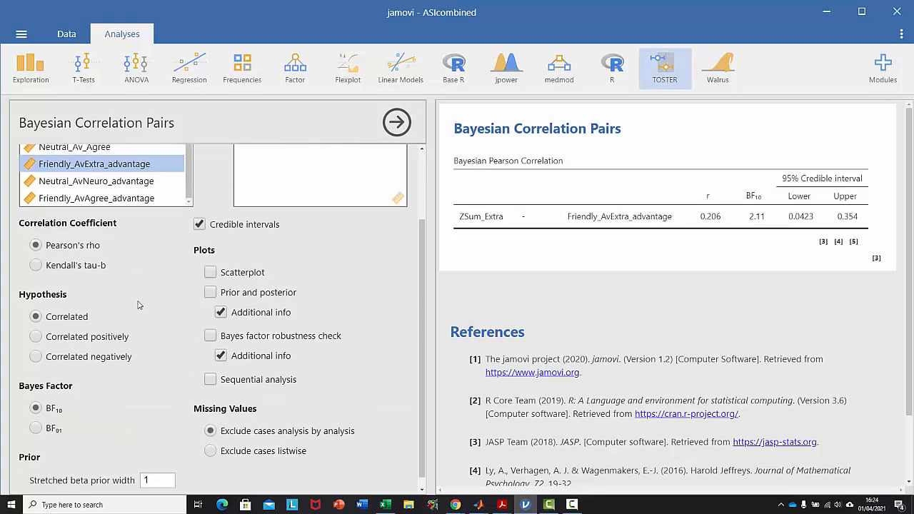
click(210, 261)
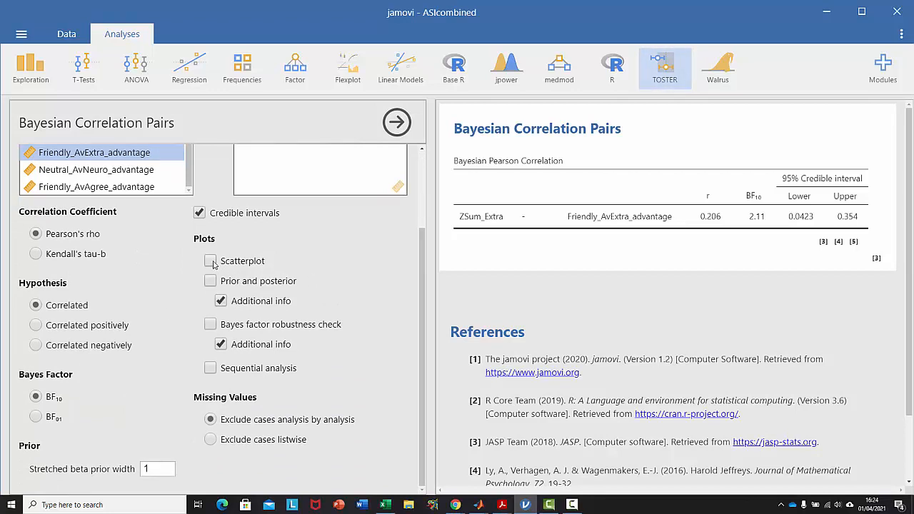
click(211, 281)
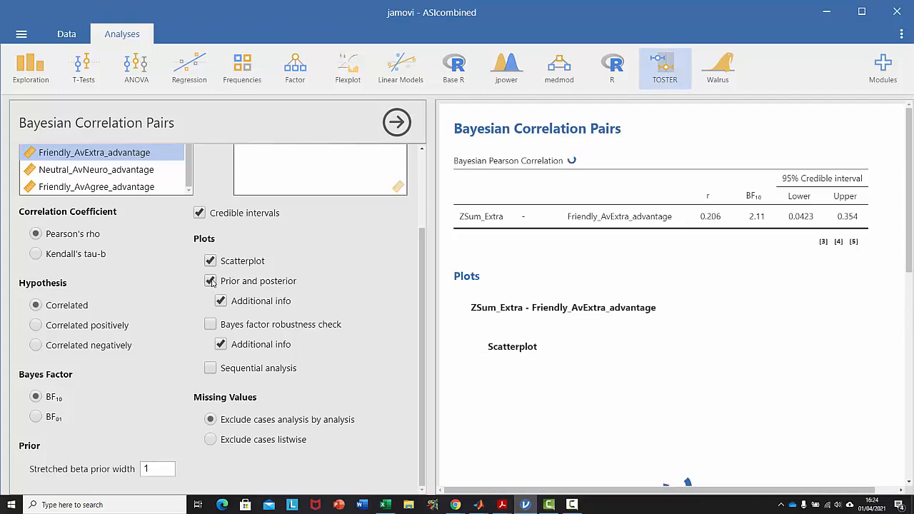
click(210, 325)
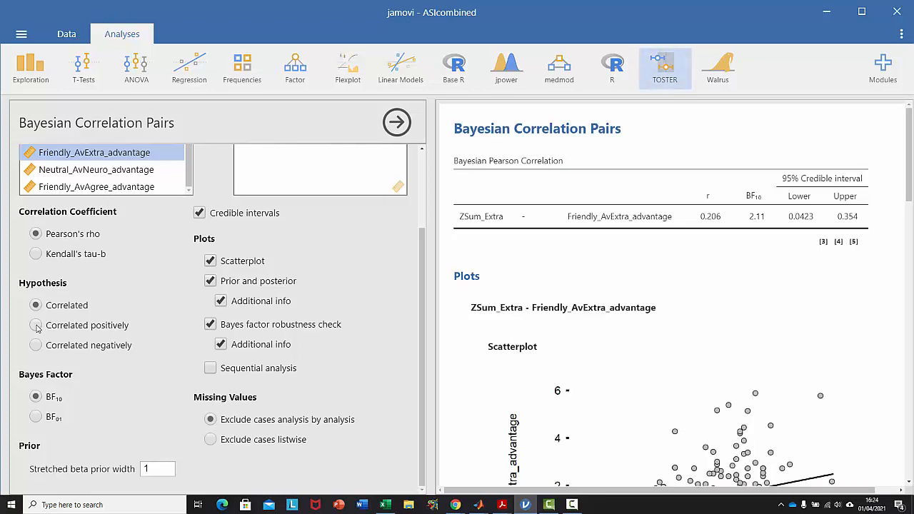
Set the hypothesis to Correlated positively and review the correlation table, scatterplot, and prior and posterior plot.
click(36, 326)
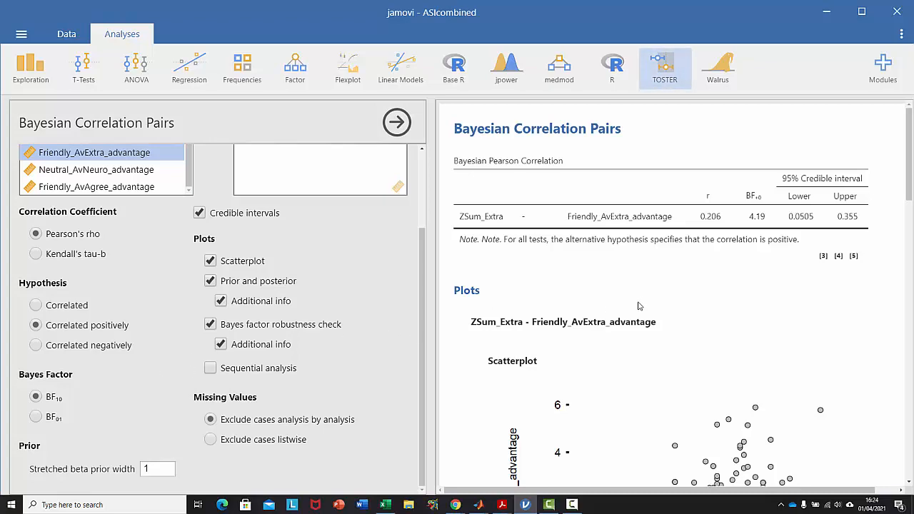
scroll(639, 305, down, 10)
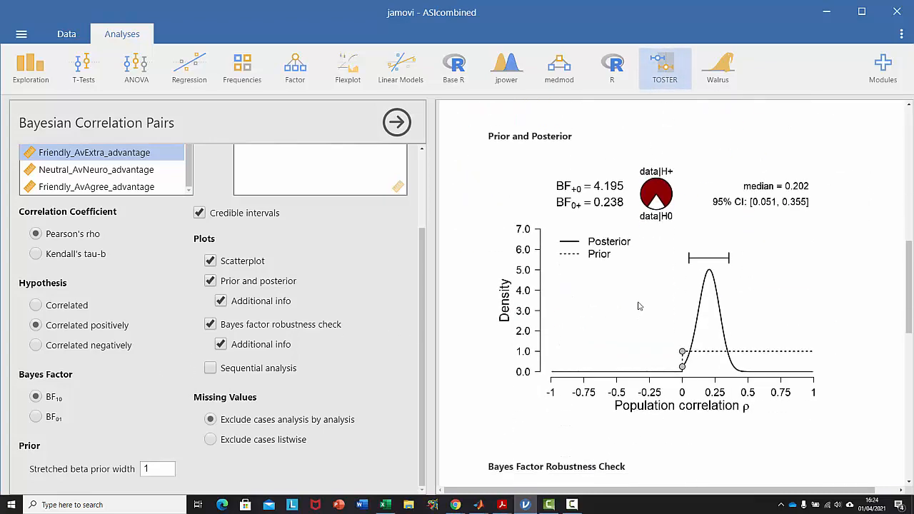
scroll(638, 306, down, 10)
scroll(638, 306, up, 8)
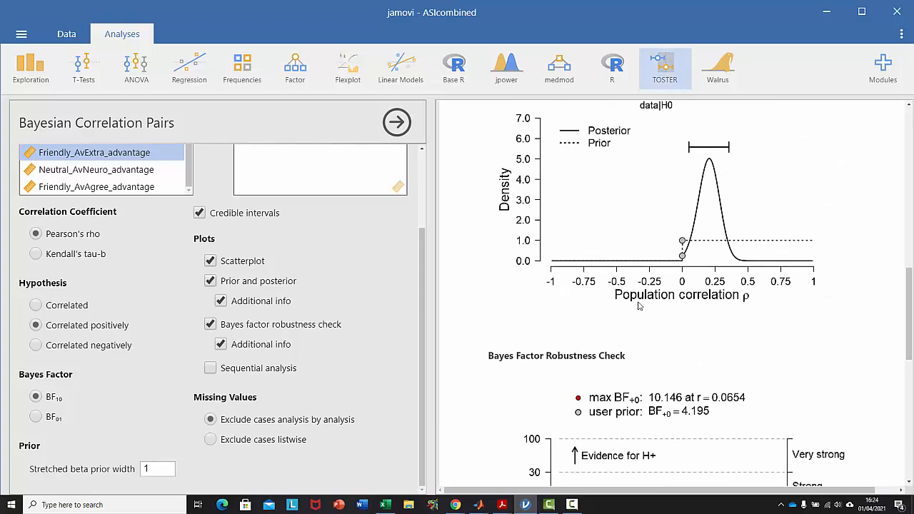
scroll(639, 305, up, 6)
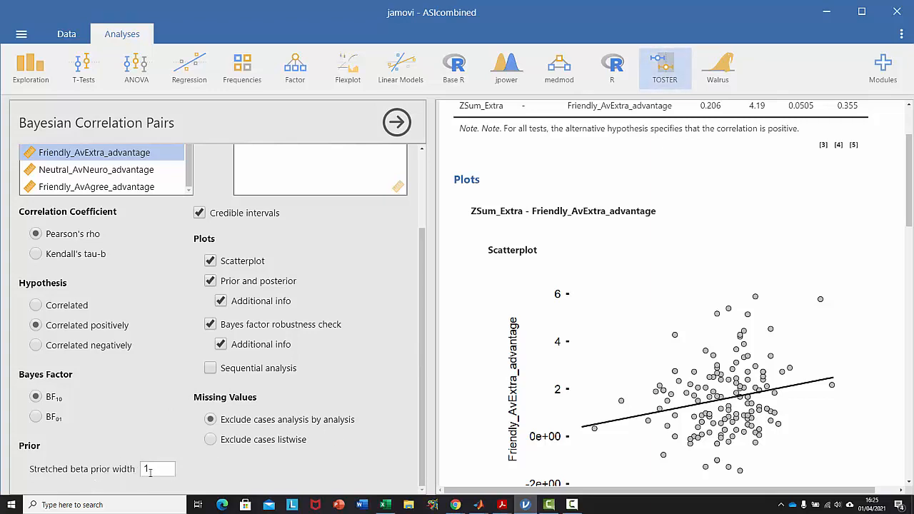
scroll(692, 382, up, 3)
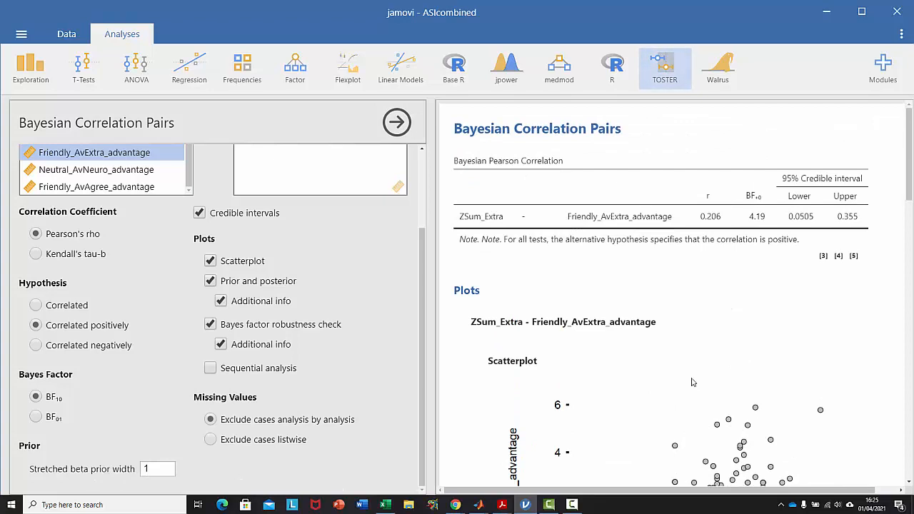
scroll(691, 383, down, 10)
scroll(704, 420, up, 3)
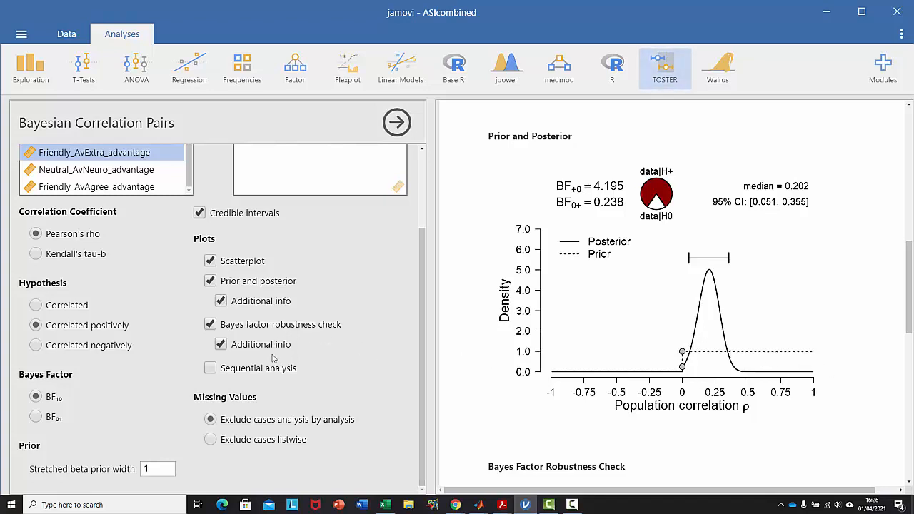
Set the stretched beta prior width to 0.15.
click(155, 468)
text(0.15)
key(Return)
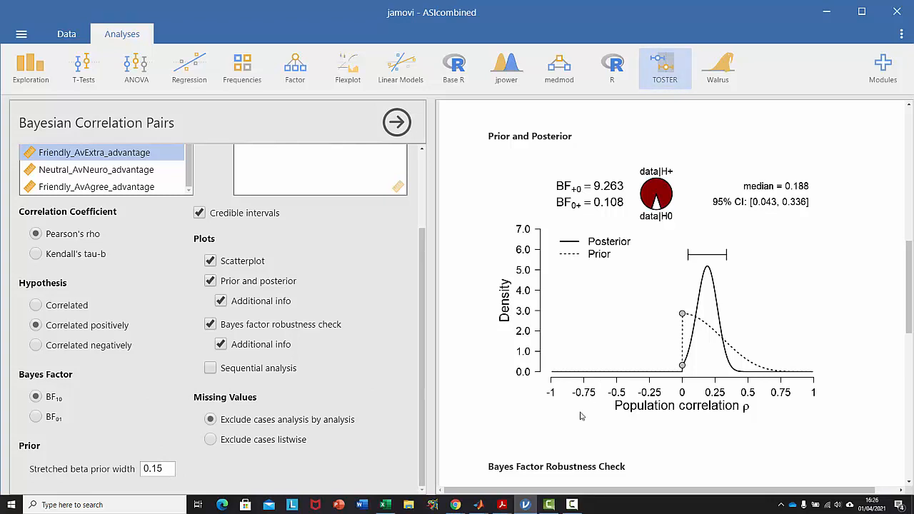
Review the updated results, switch the hypothesis to Correlated for comparison, and restore Correlated positively.
scroll(581, 416, up, 5)
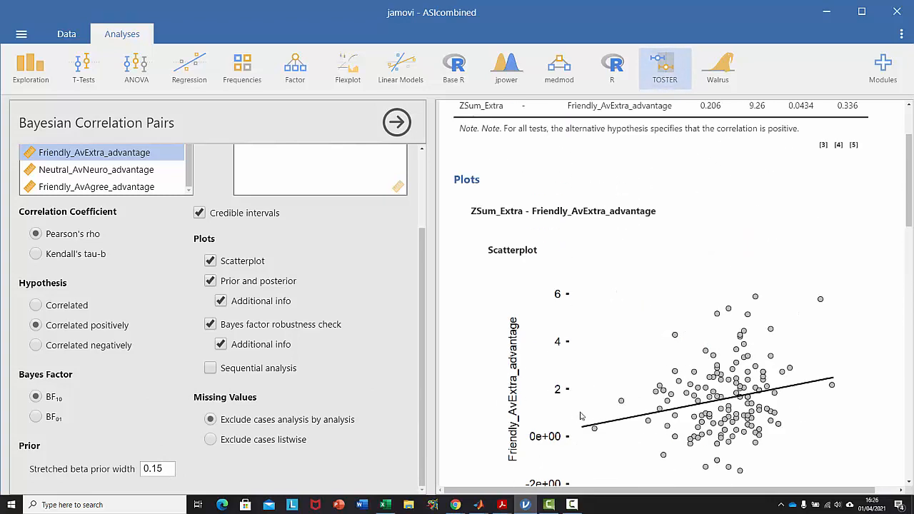
scroll(580, 416, down, 3)
scroll(580, 416, down, 3)
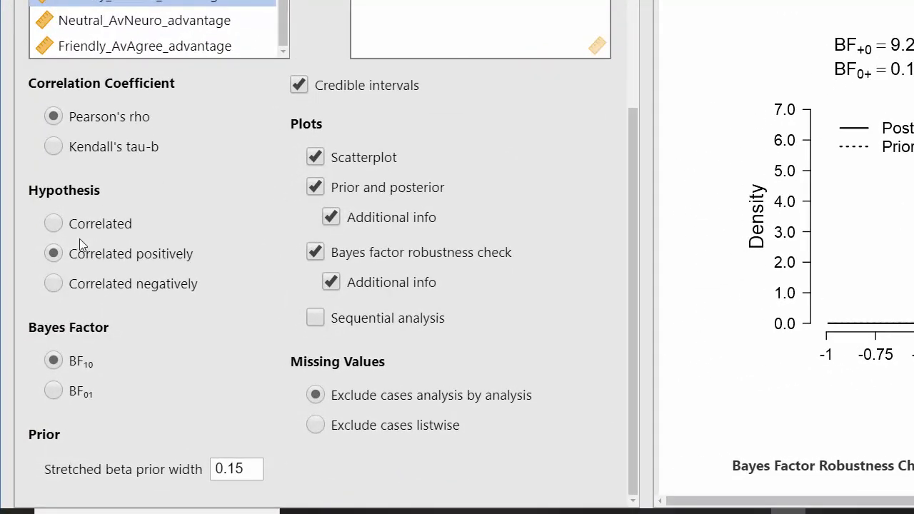
click(54, 223)
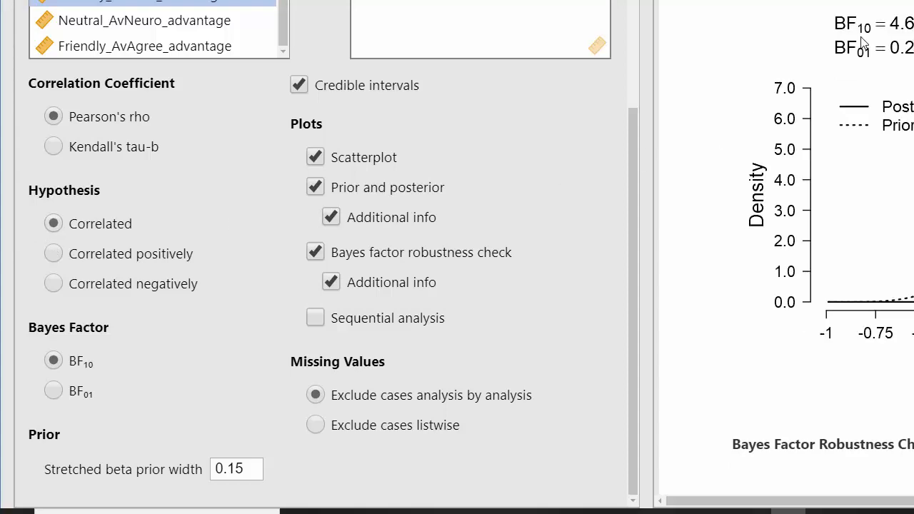
click(56, 252)
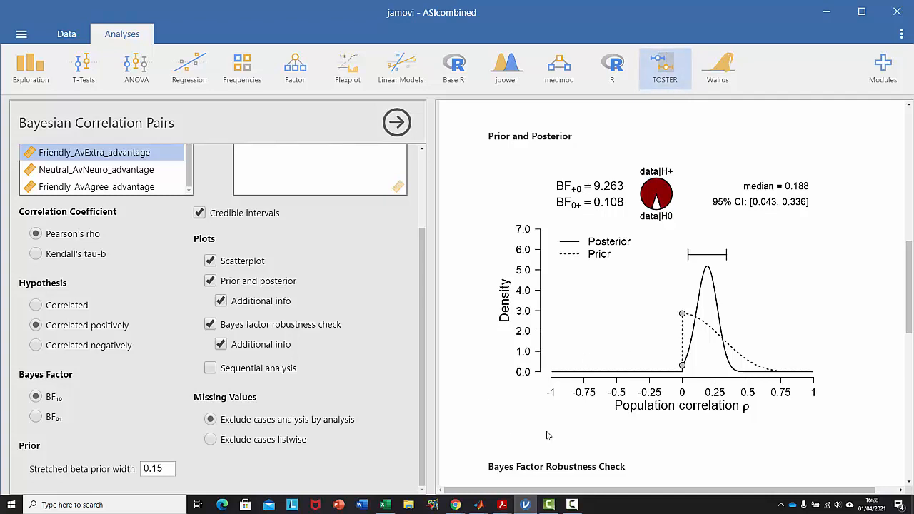
Examine the Bayes Factor Robustness Check plot and compare it with the prior and posterior plot.
scroll(548, 435, down, 3)
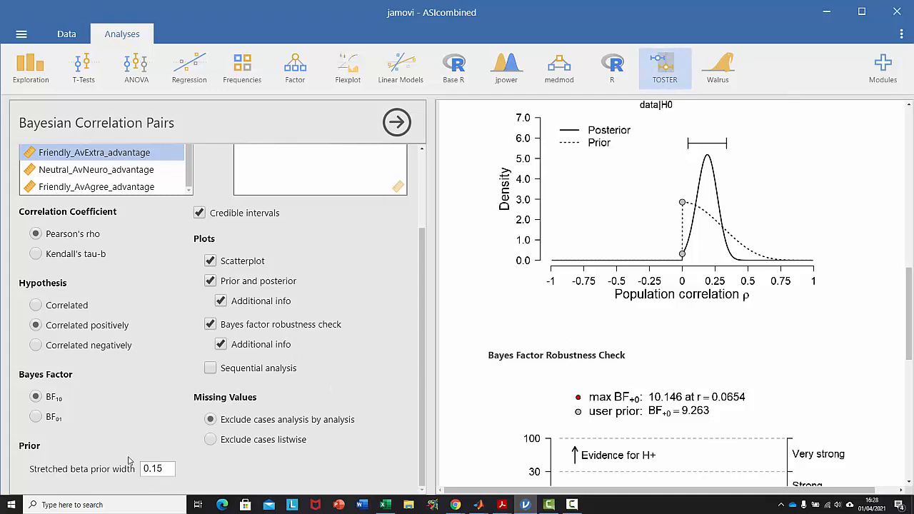
scroll(653, 388, down, 3)
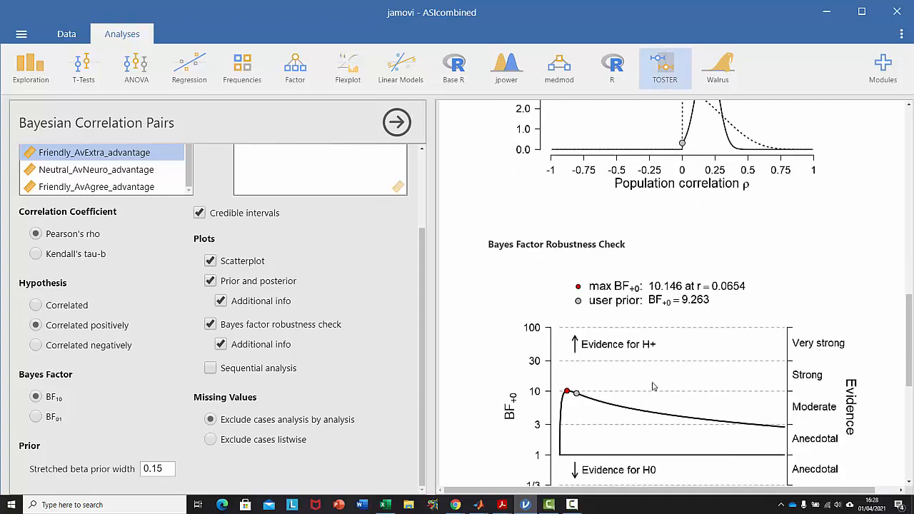
scroll(652, 386, down, 3)
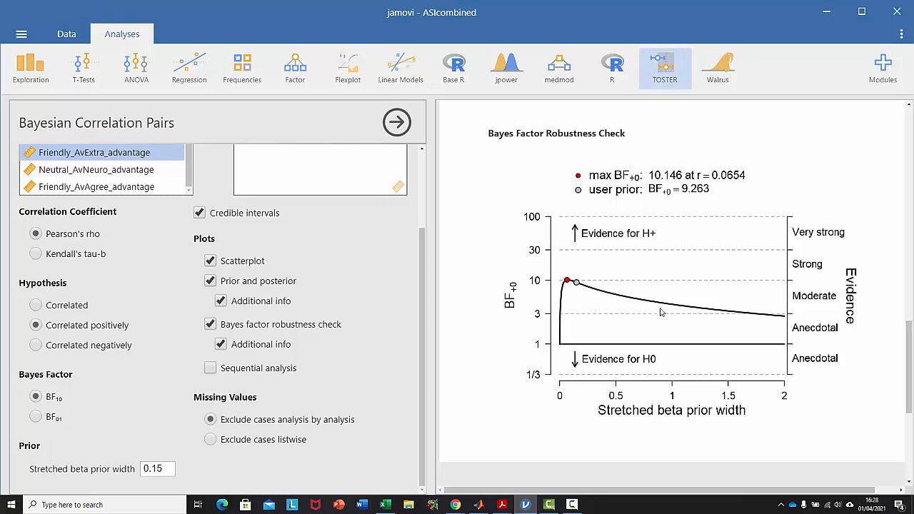
scroll(660, 312, up, 5)
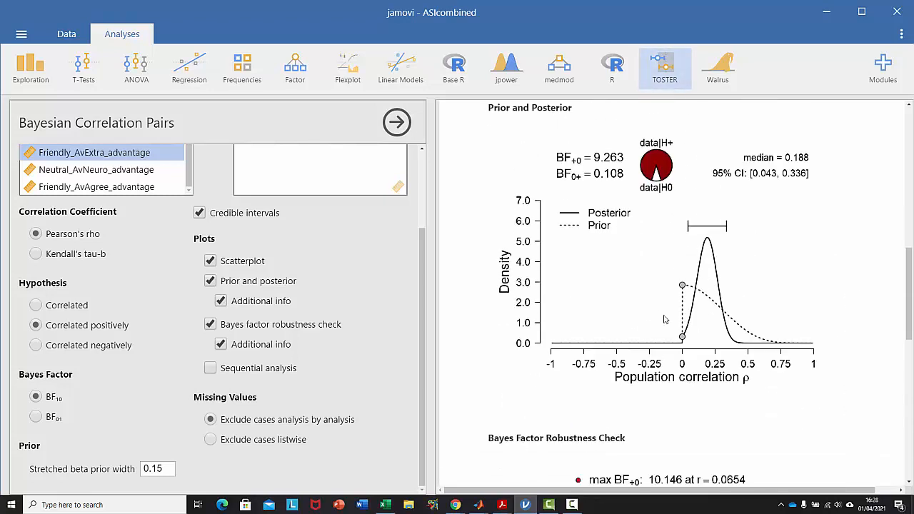
scroll(663, 319, down, 5)
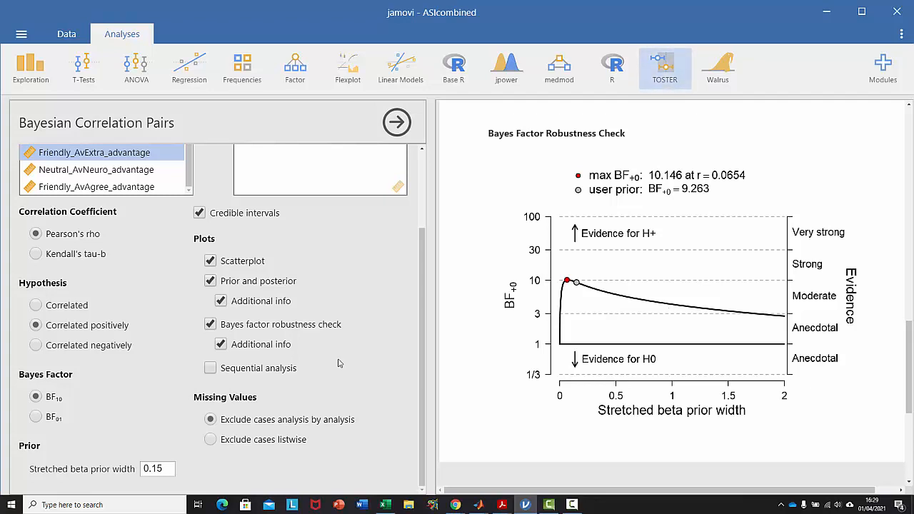
Set the stretched beta prior width to 1 to compare the robustness check, and return it to 0.15.
click(166, 468)
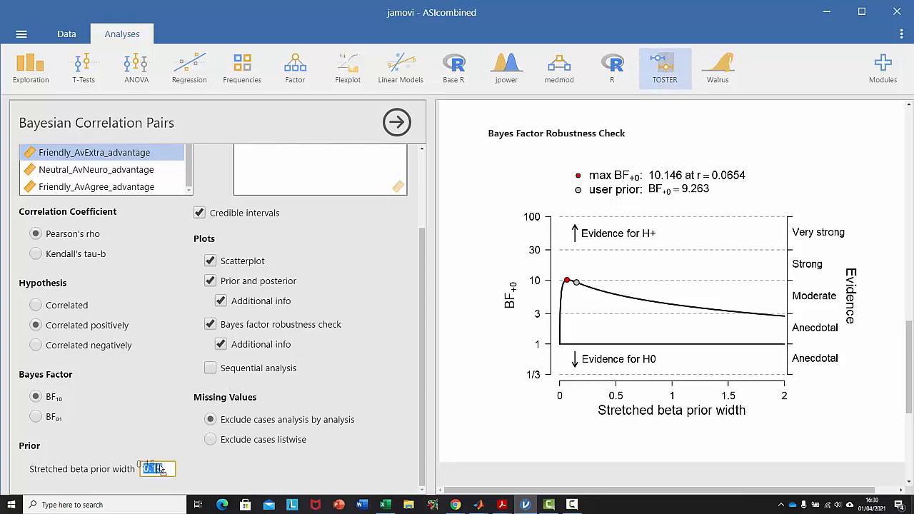
text(1)
key(Return)
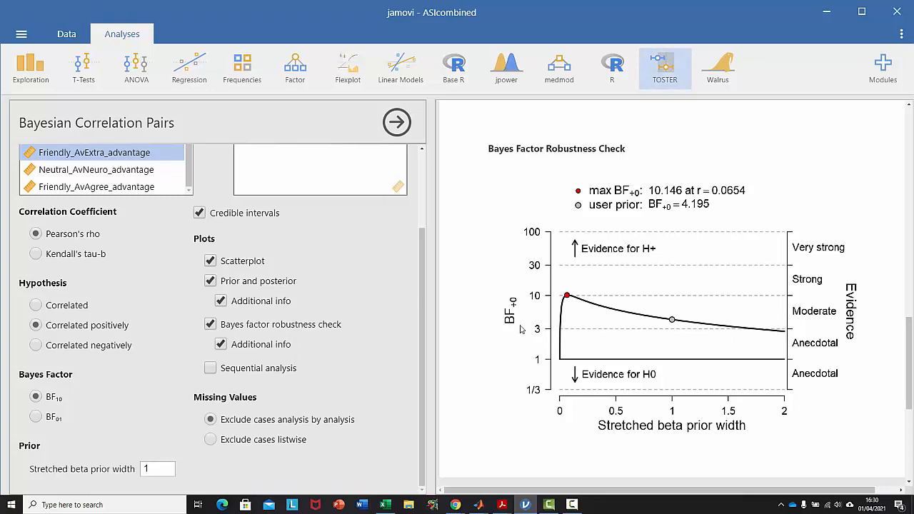
click(151, 468)
text(0.15)
key(Return)
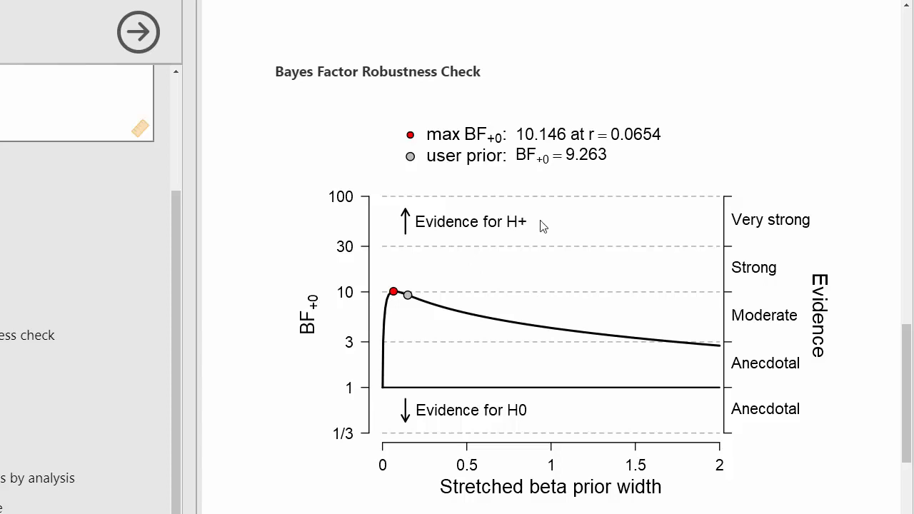
Show the image copy and export options for the Bayes Factor Robustness Check plot and the Prior and Posterior plot.
right_click(558, 222)
mouse_move(558, 220)
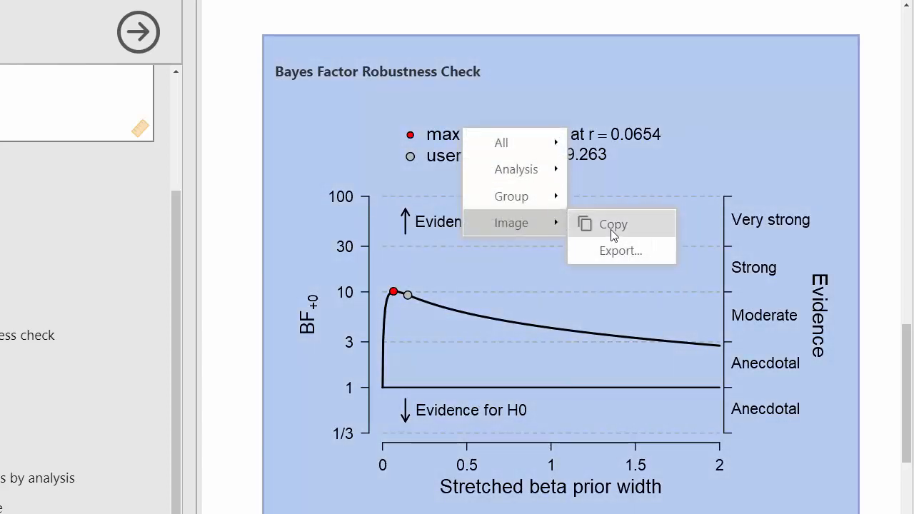
click(905, 372)
drag(905, 371, 905, 225)
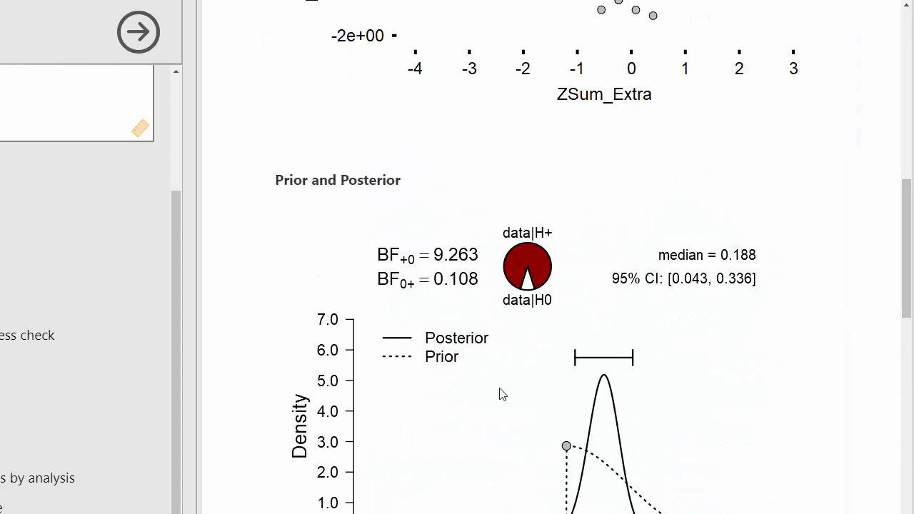
right_click(498, 388)
mouse_move(499, 388)
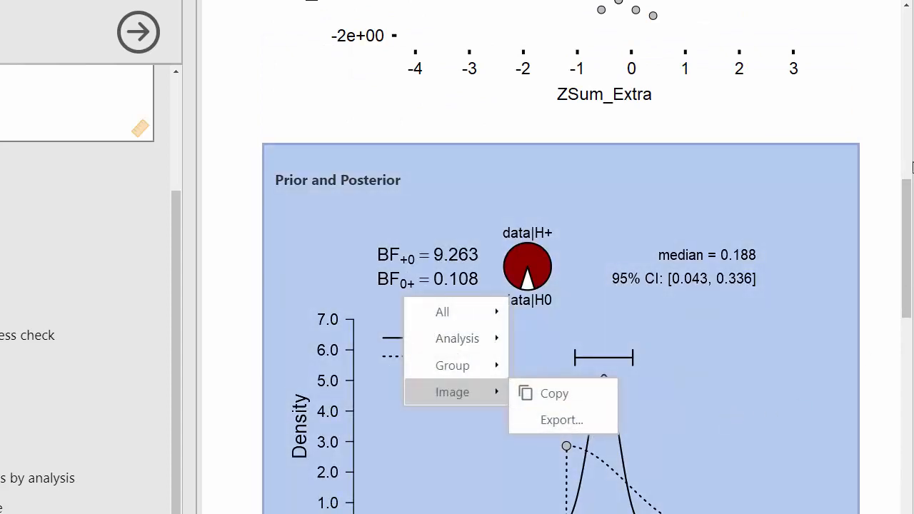
Change the row filter's formula to studynum==2 so that the Bayesian correlation is rerun on study 2 only.
click(911, 166)
drag(907, 238, 910, 72)
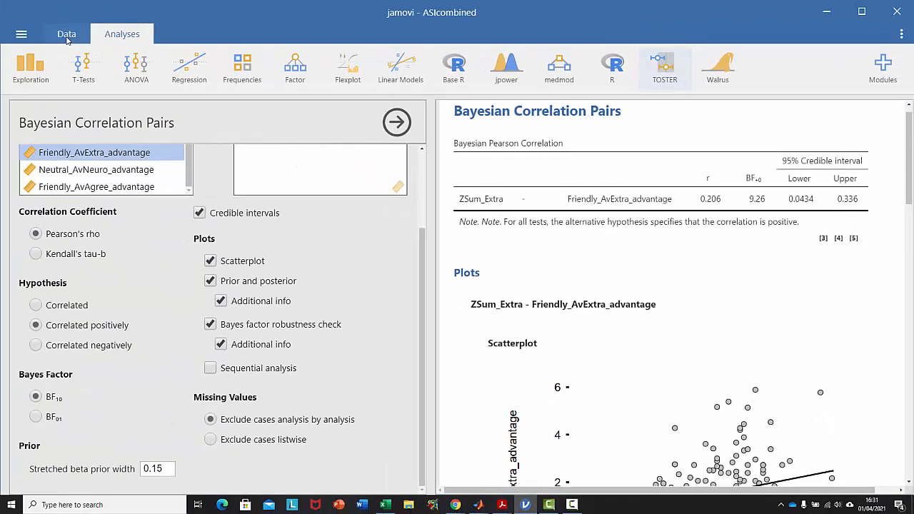
click(66, 36)
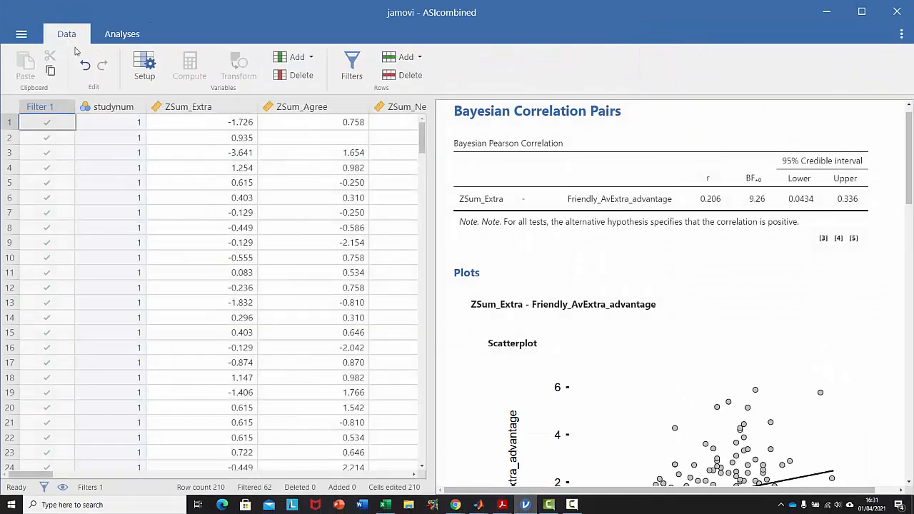
click(353, 71)
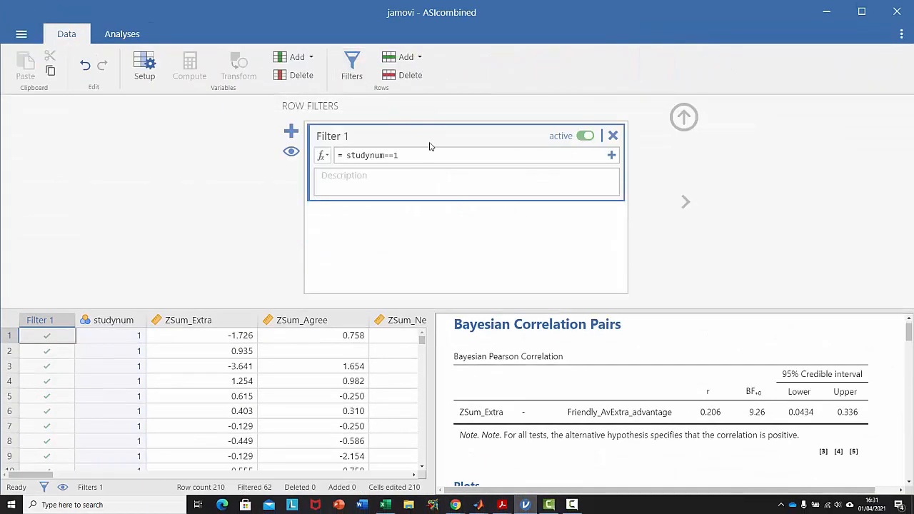
click(404, 156)
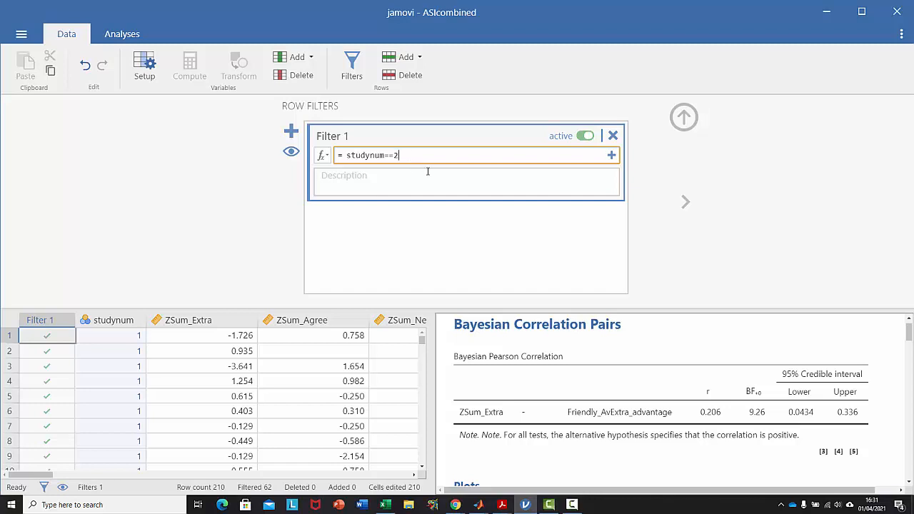
key(Return)
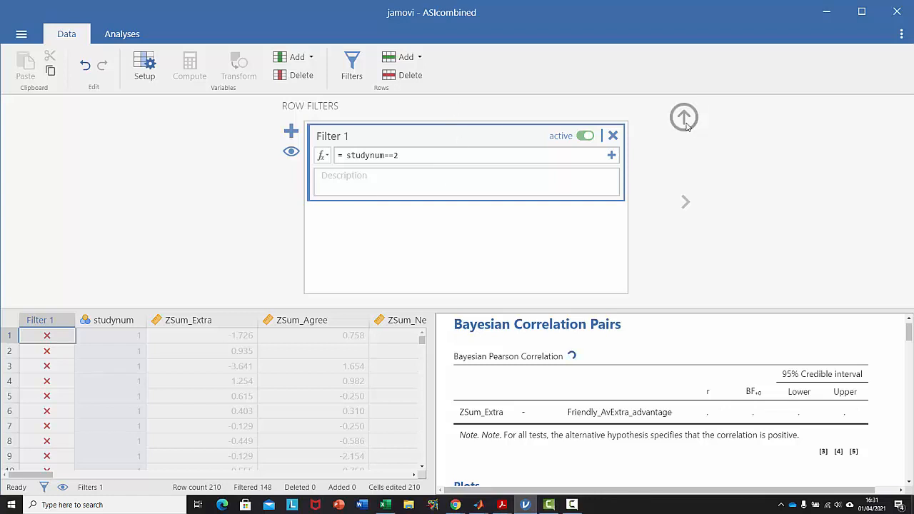
click(683, 117)
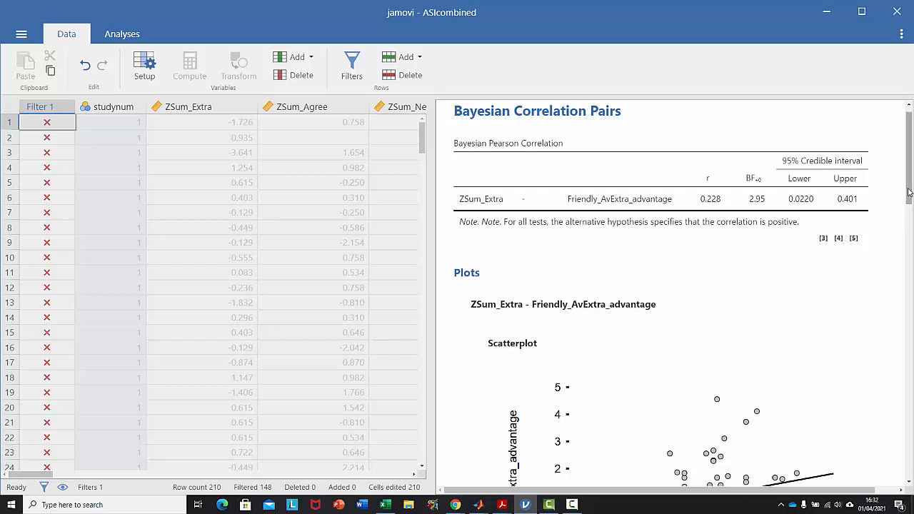
Examine the Prior and Posterior and Bayes Factor Robustness Check plots for study 2.
drag(906, 195, 904, 339)
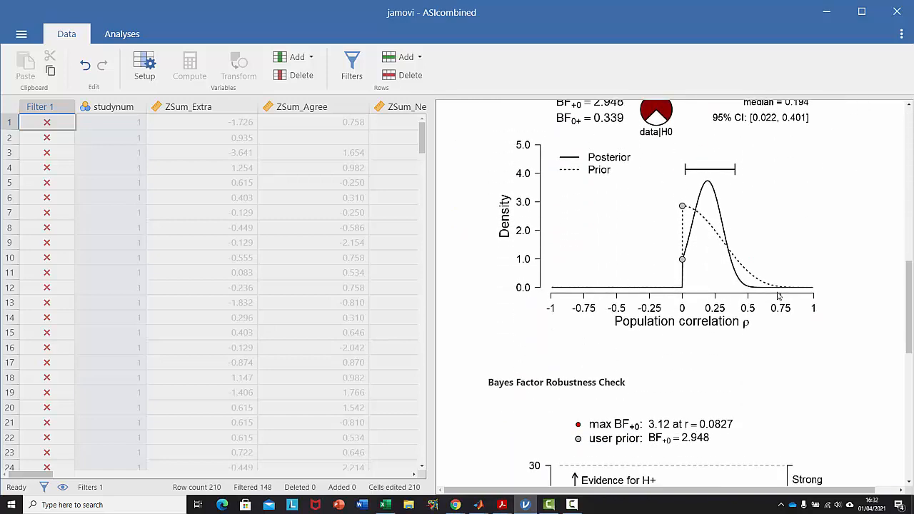
scroll(777, 241, up, 3)
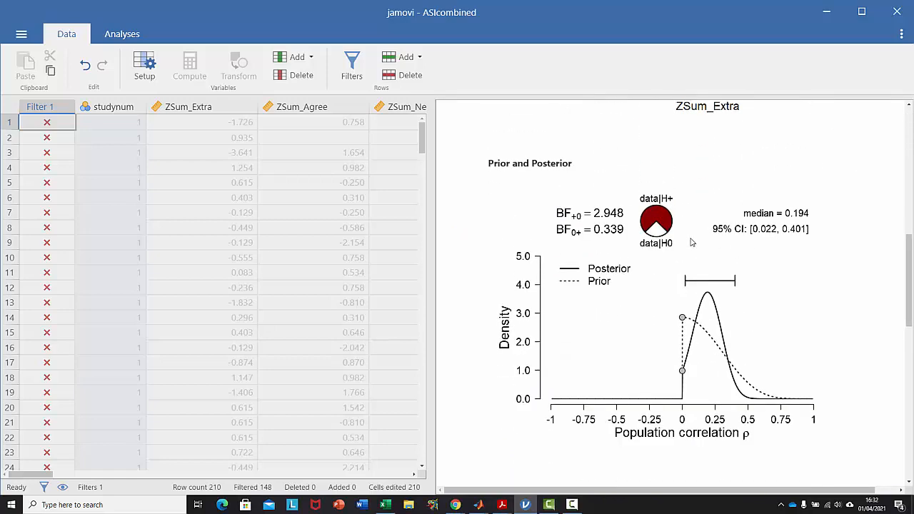
scroll(699, 245, down, 2)
scroll(749, 323, down, 4)
scroll(750, 321, up, 4)
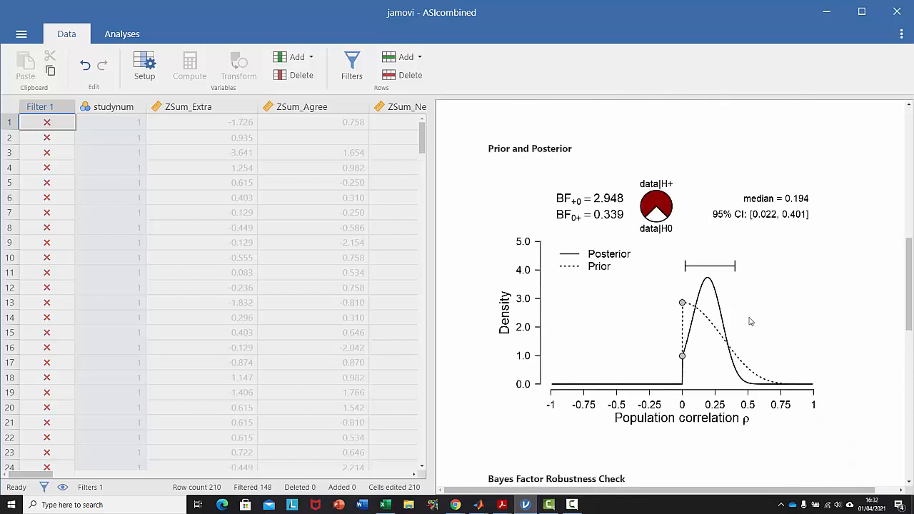
scroll(750, 322, down, 4)
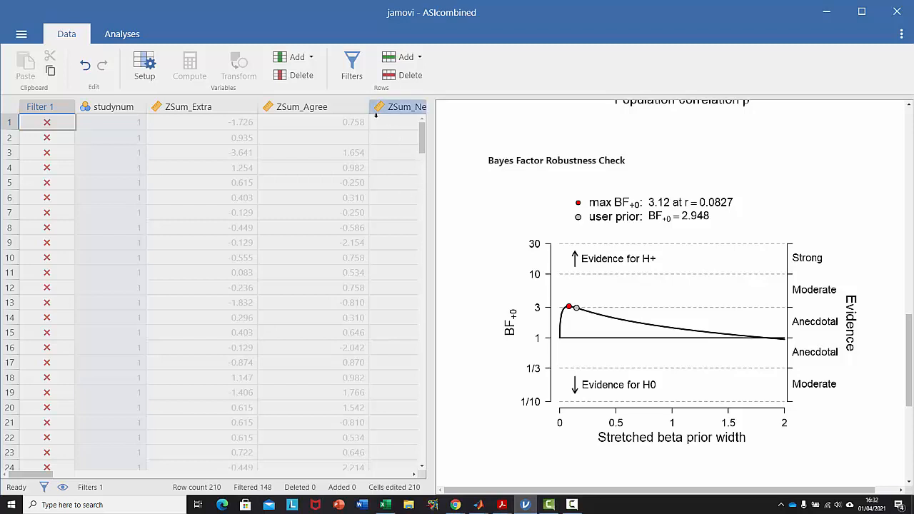
Deactivate Filter 1 so that the correlation uses the data of both studies, and close the filter editor.
click(352, 69)
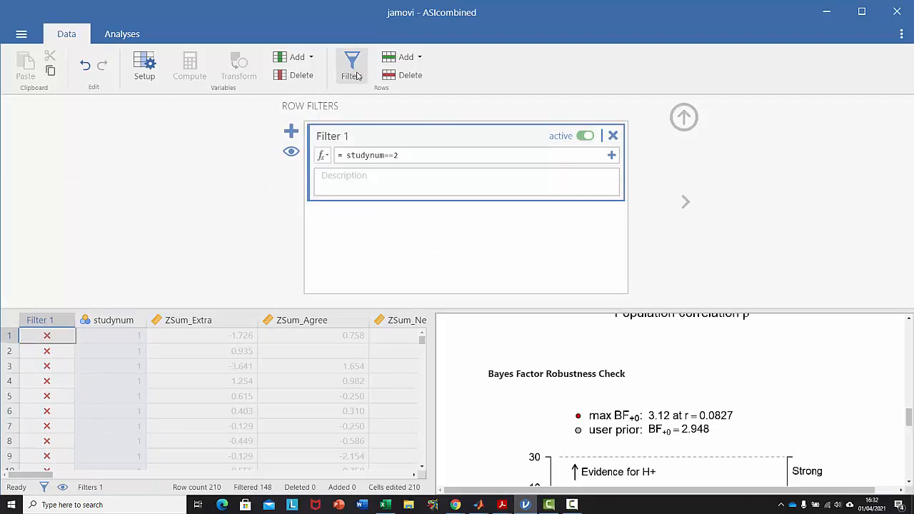
click(585, 136)
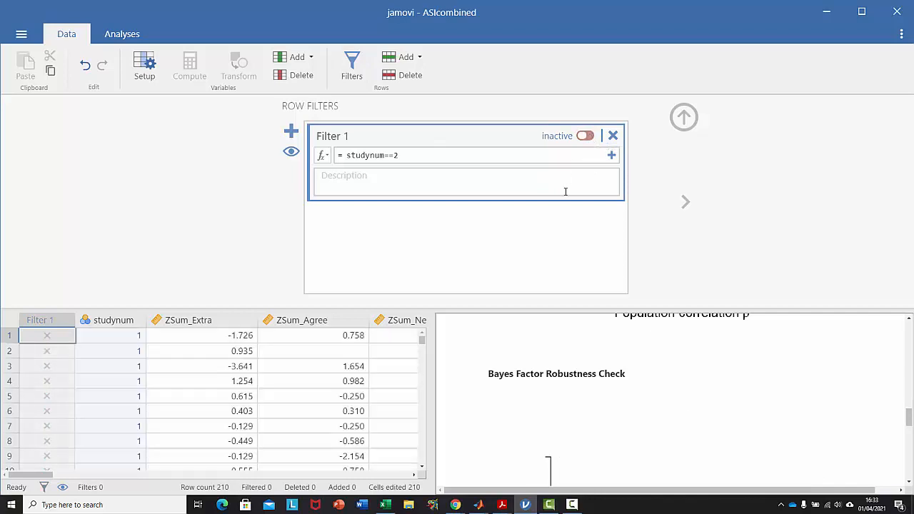
click(684, 117)
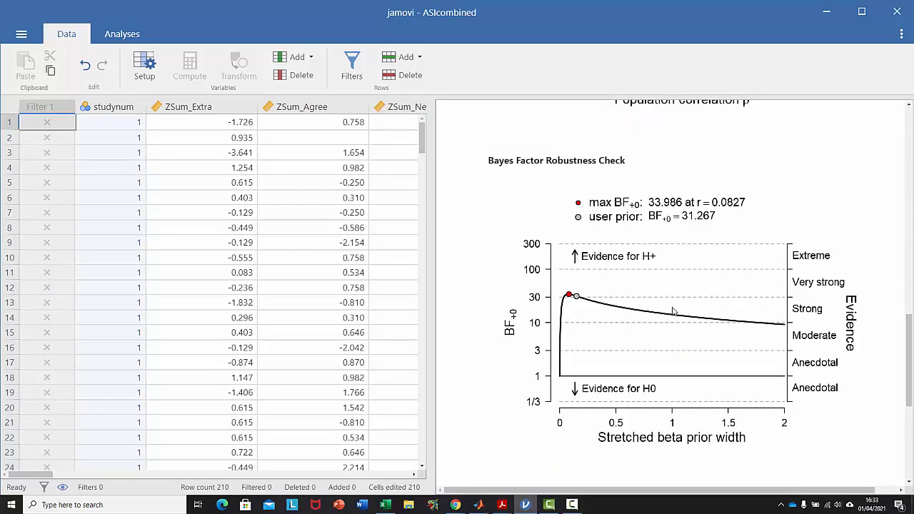
Review the Prior and Posterior and Bayes Factor Robustness Check plots for the combined data.
scroll(674, 312, up, 2)
scroll(673, 312, up, 4)
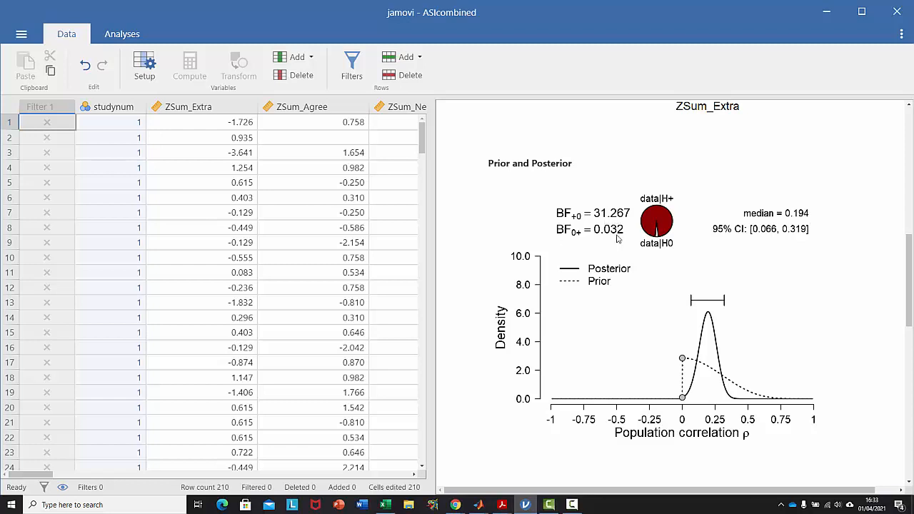
scroll(621, 306, down, 5)
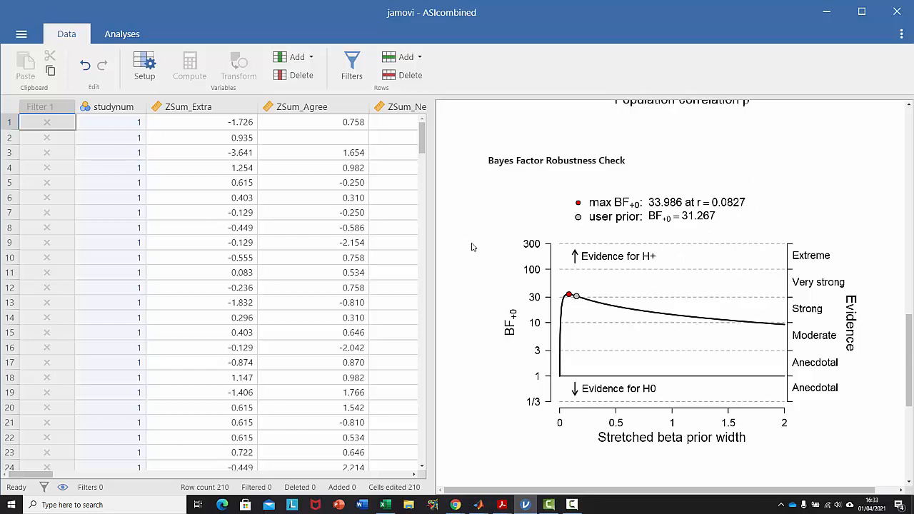
scroll(489, 271, down, 5)
scroll(489, 271, up, 10)
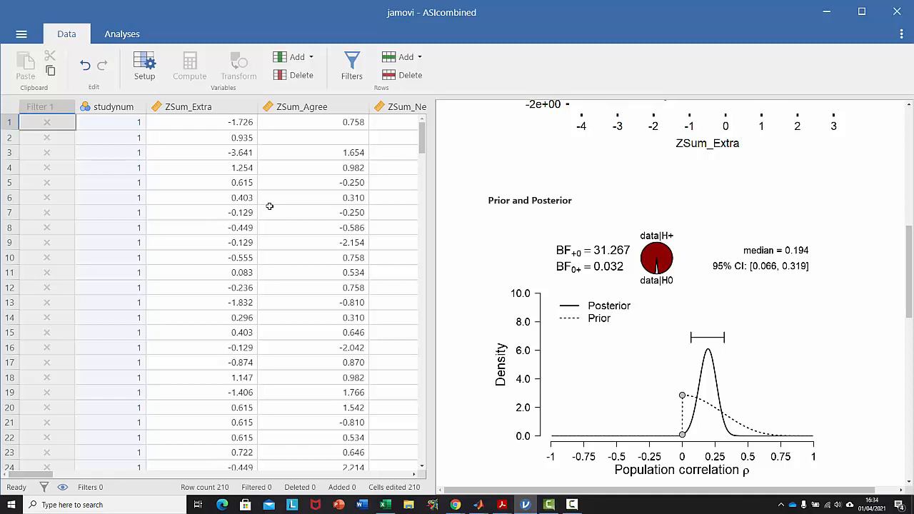
Reopen the Bayesian Correlation Pairs options, add the Sequential analysis plot, and display it in the results.
click(133, 40)
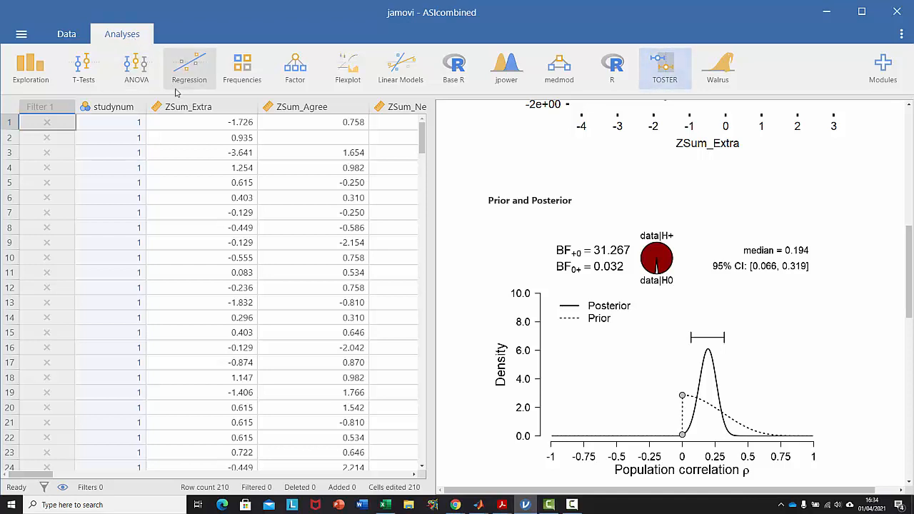
click(631, 300)
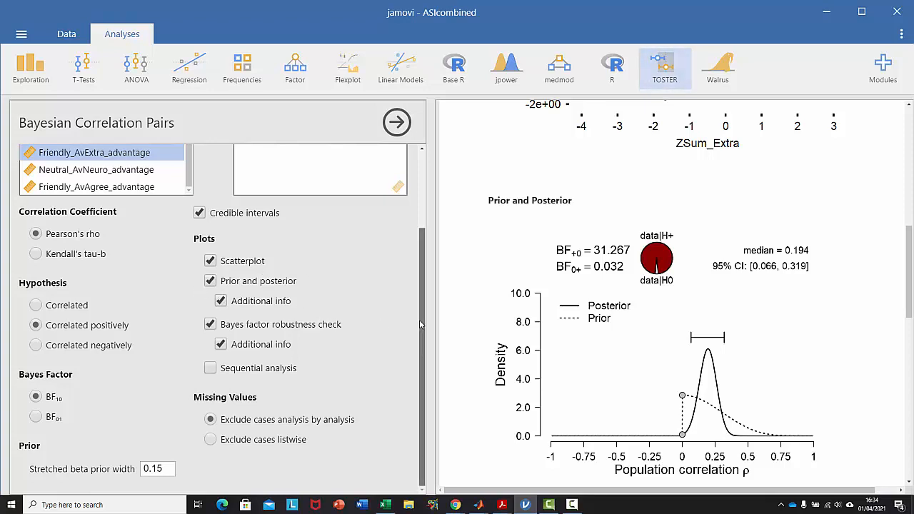
click(210, 368)
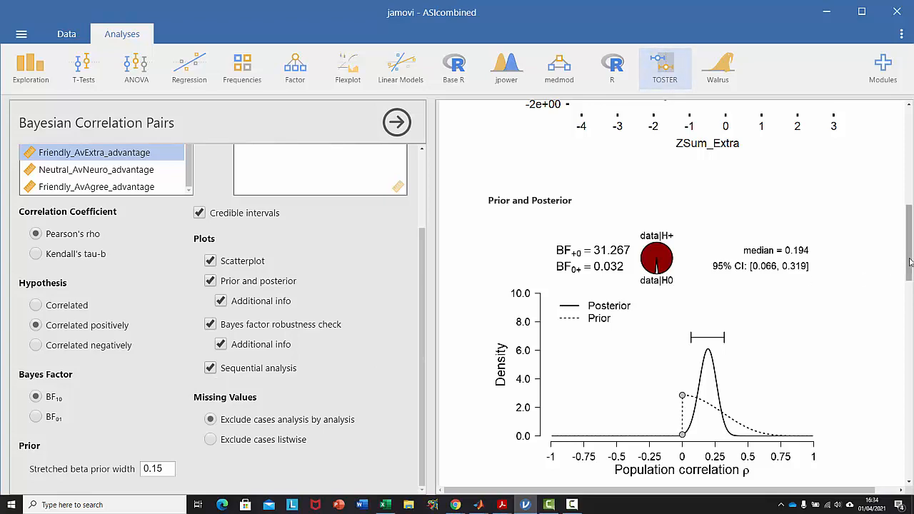
drag(909, 263, 901, 412)
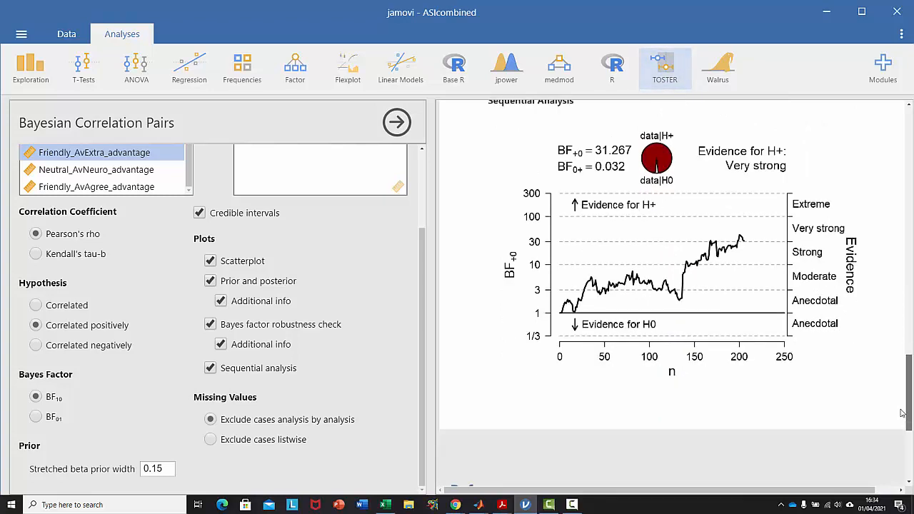
drag(902, 413, 903, 391)
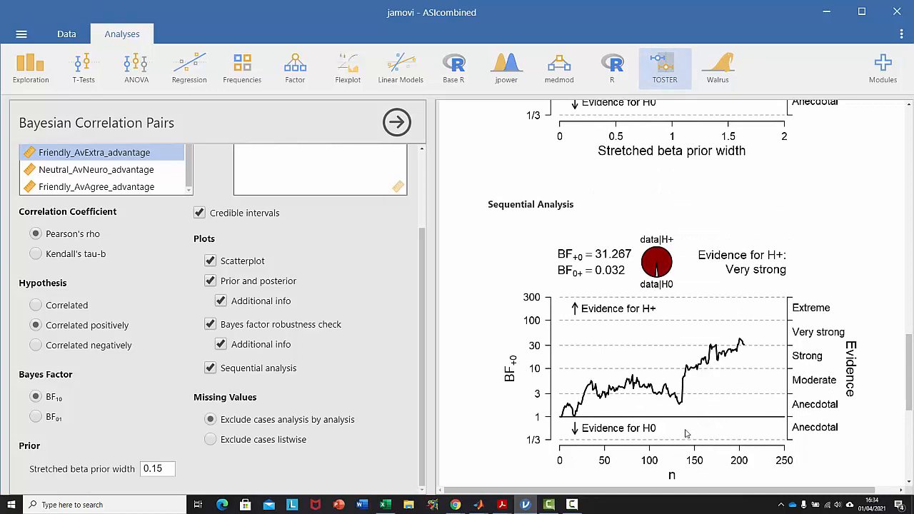